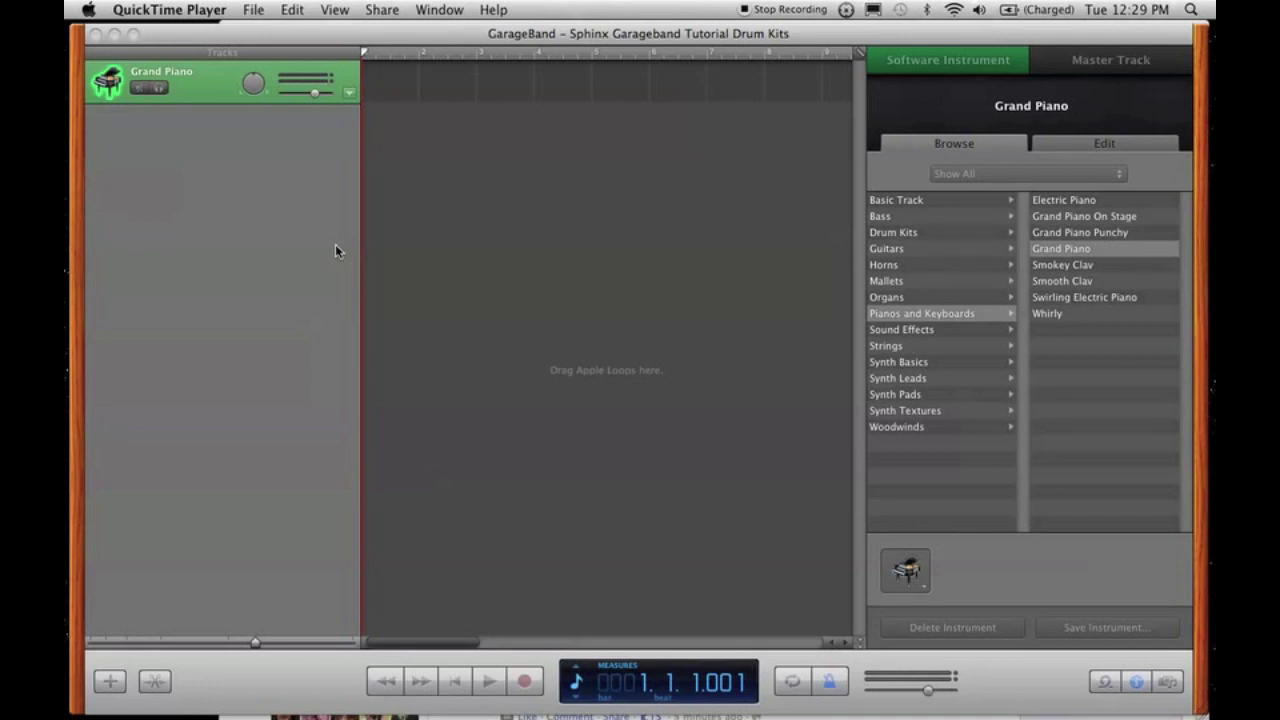
Show the Drum Kits category in the instrument browser and scroll through its kit list
left_click(435, 43)
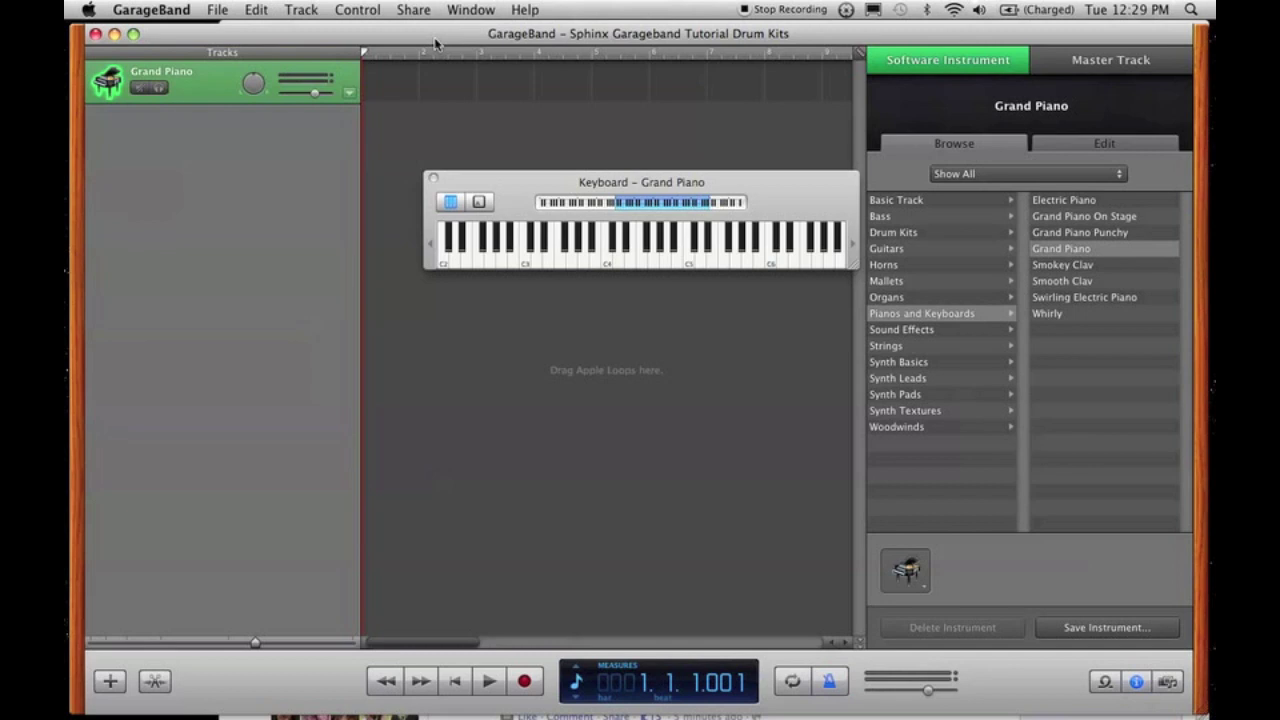
left_click(940, 233)
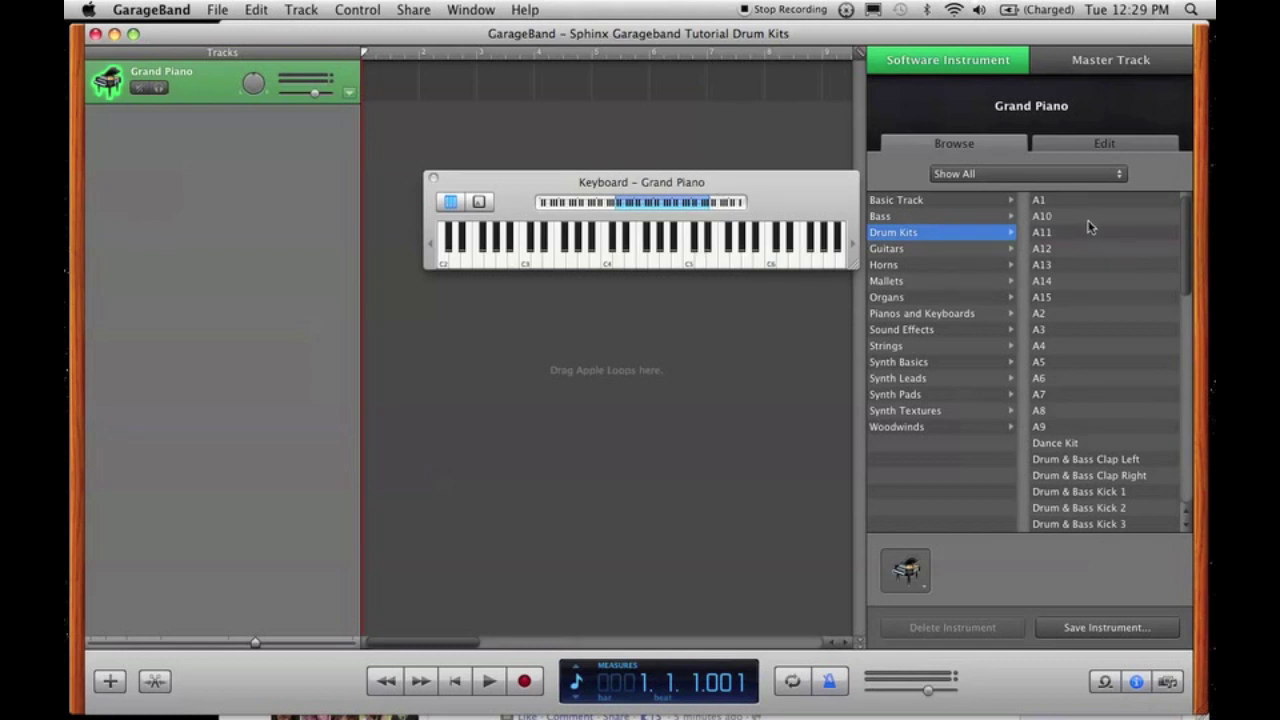
scroll(1100, 240, "down", 3)
scroll(1145, 245, "down", 8)
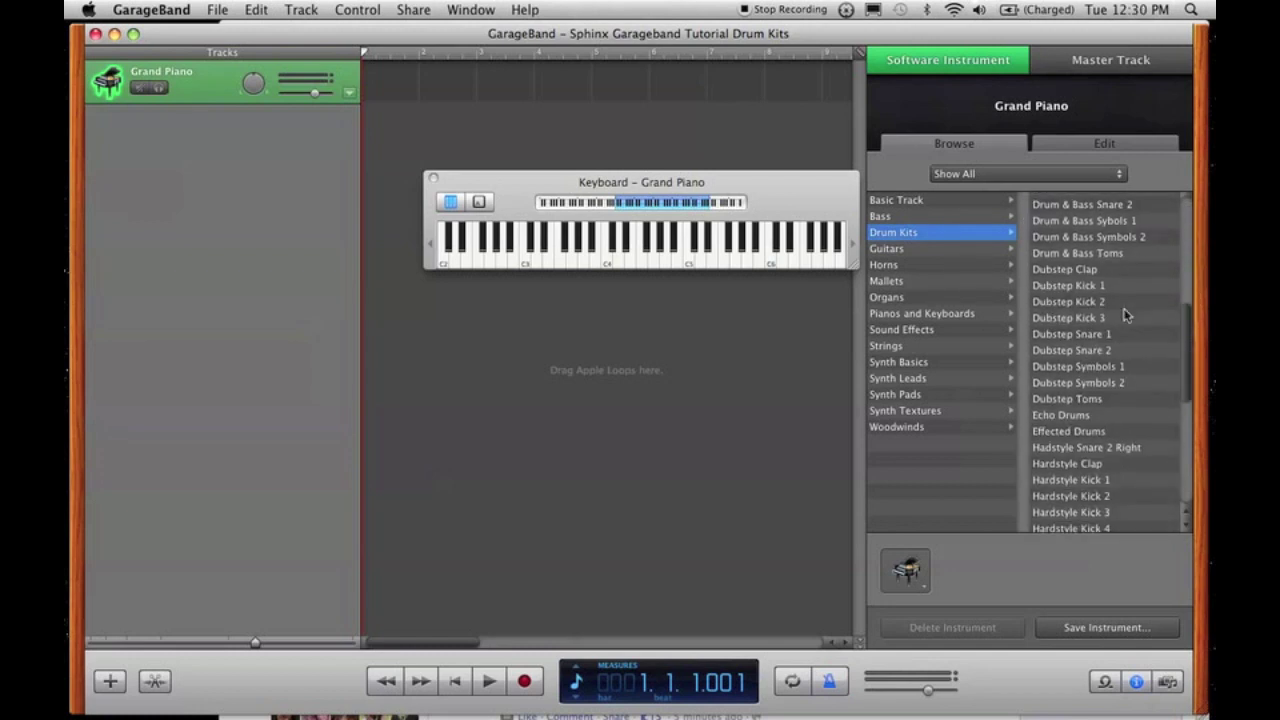
scroll(1125, 315, "down", 3)
scroll(1125, 315, "down", 6)
scroll(1127, 315, "down", 3)
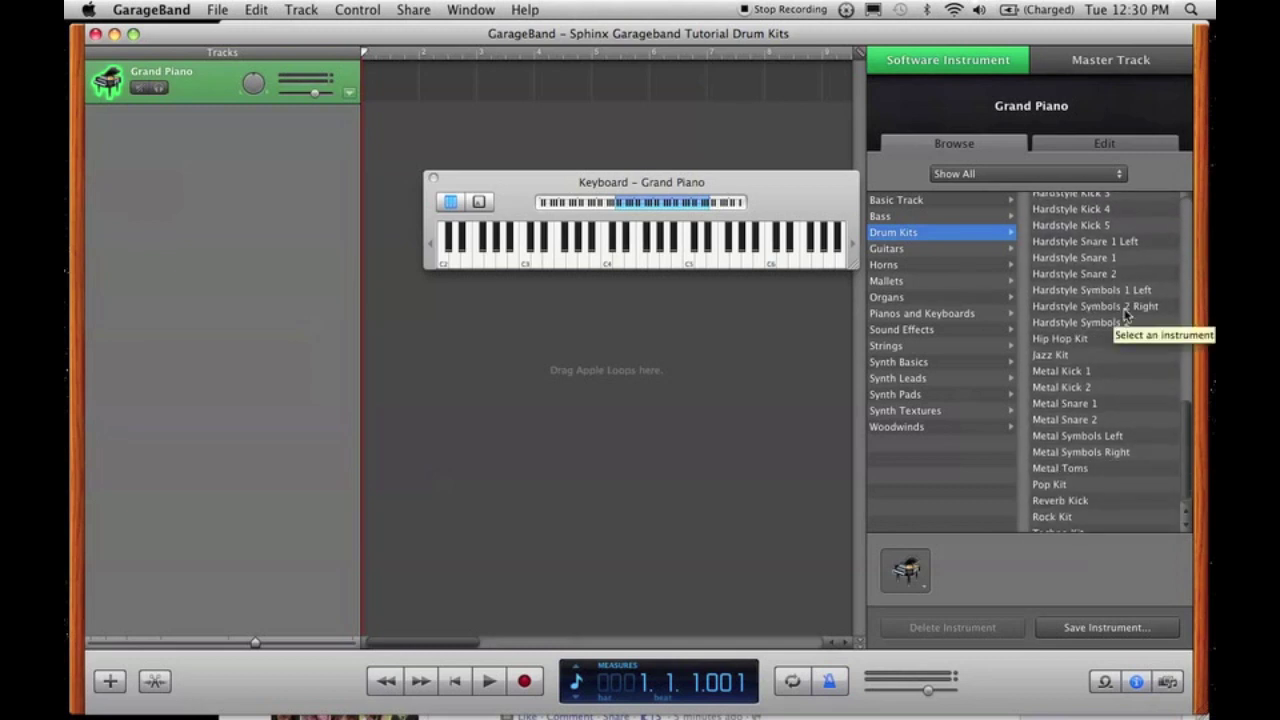
scroll(1125, 315, "up", 10)
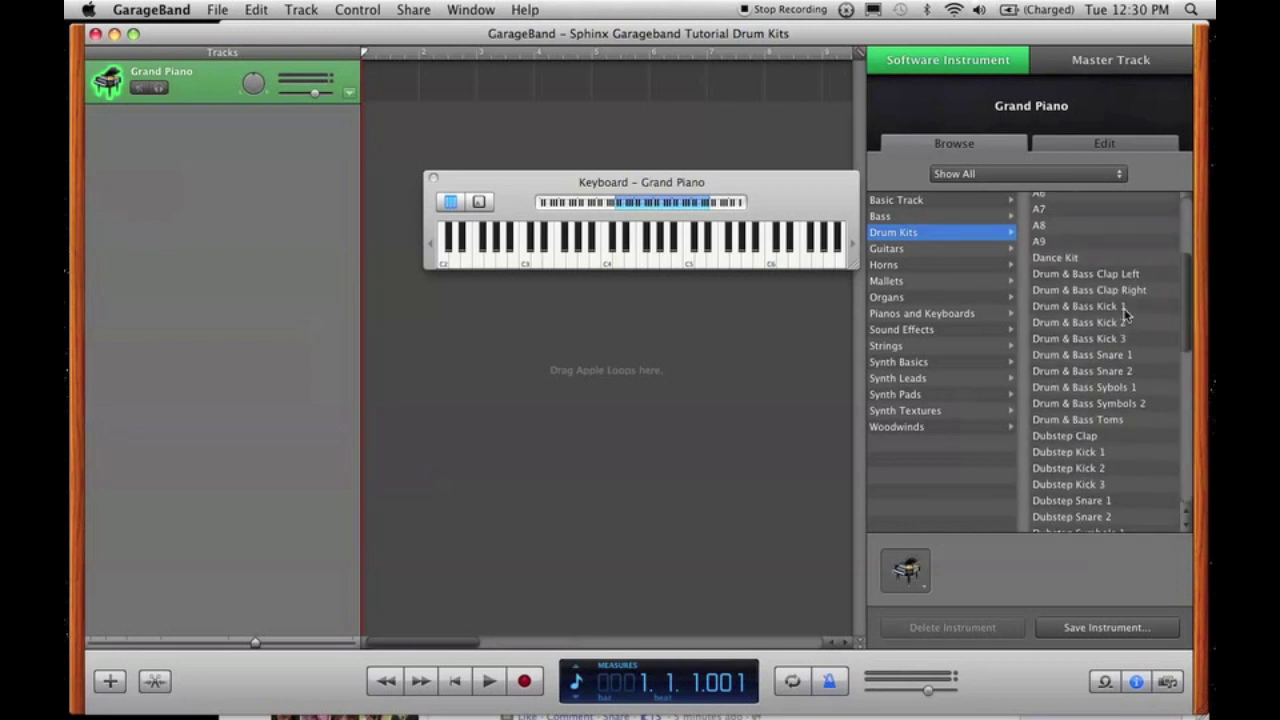
scroll(1127, 315, "up", 1)
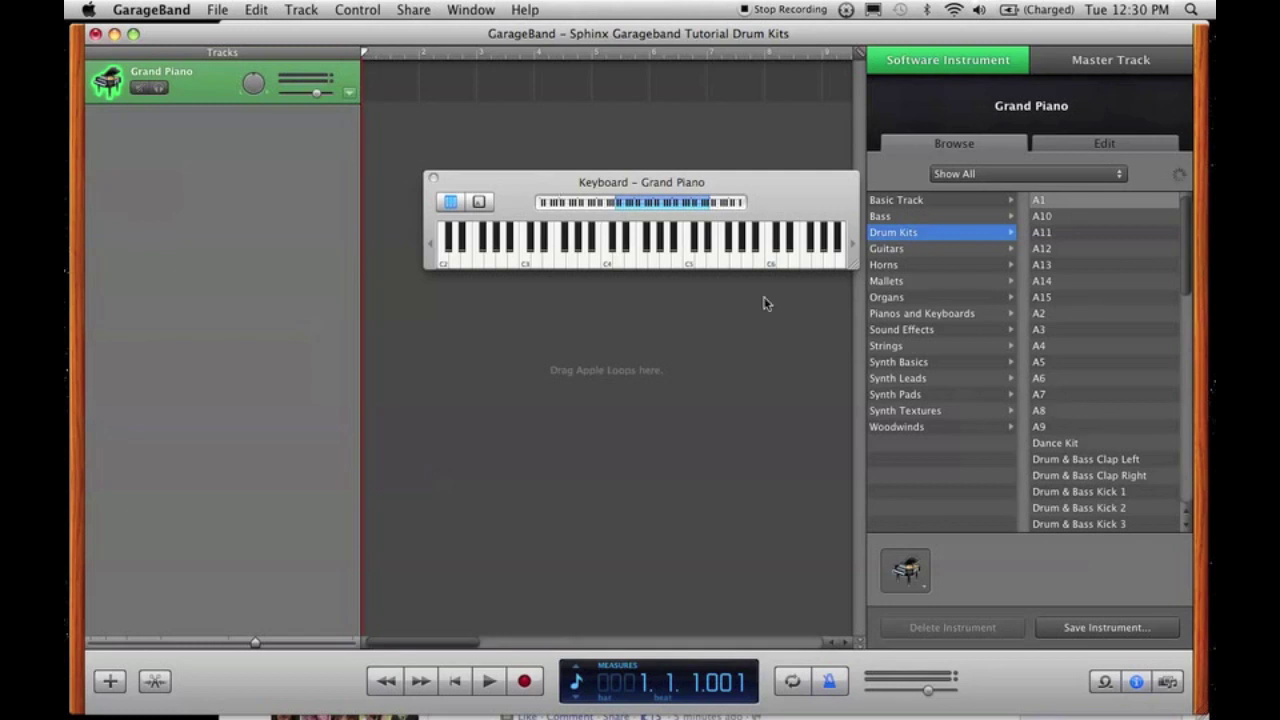
Make the track drum kit A1, keeping Drum Kits as its sound generator, and open its presets
left_click(1040, 199)
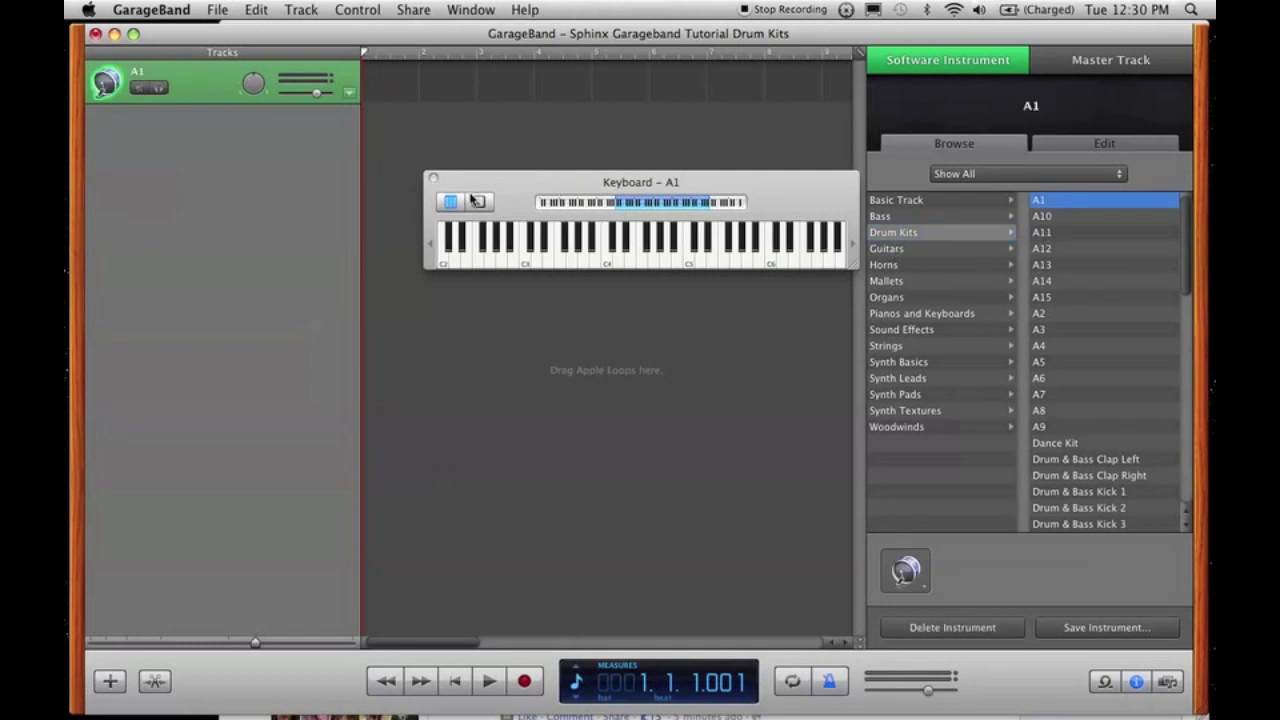
left_click(1118, 143)
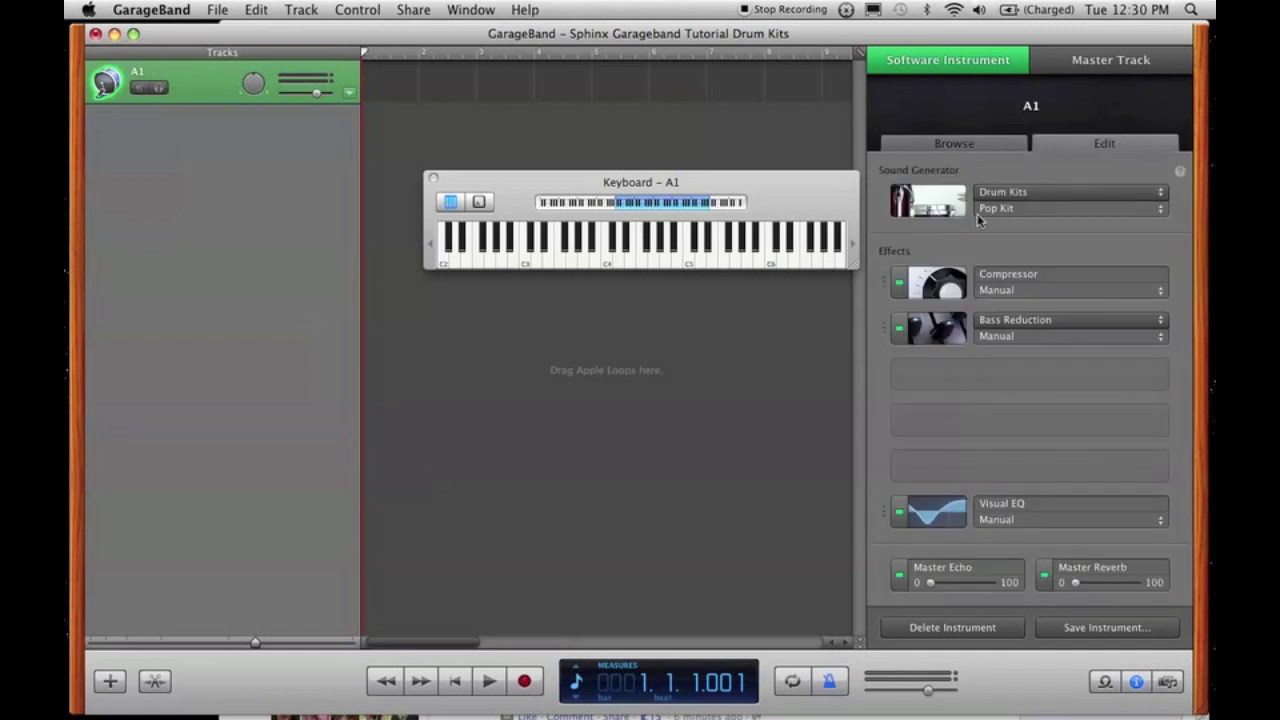
left_click(1008, 196)
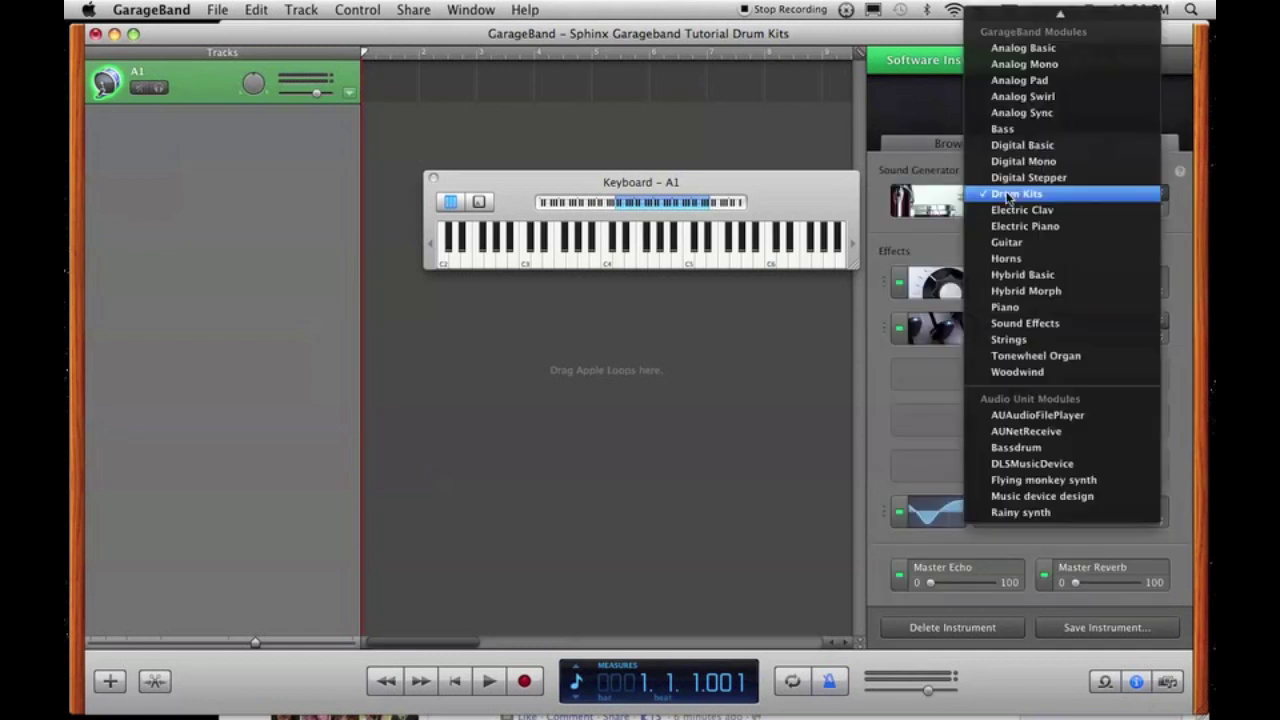
left_click(1008, 197)
left_click(990, 211)
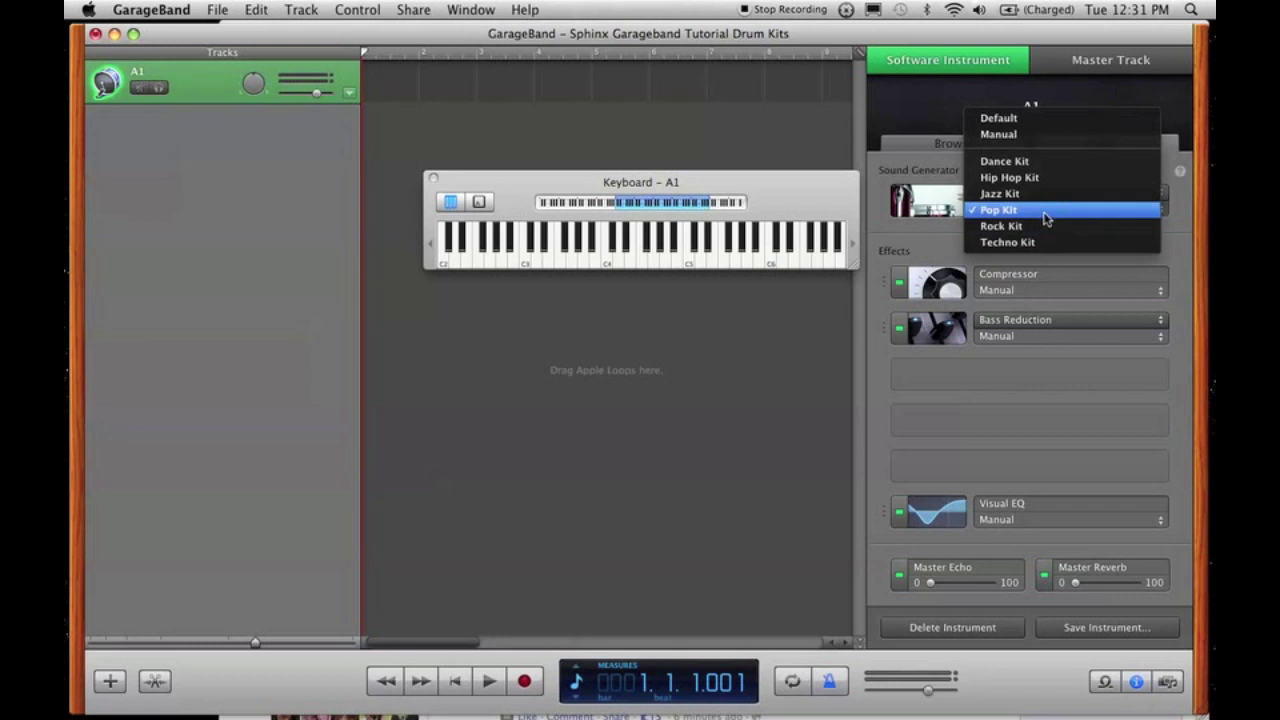
Choose the Pop Kit preset, review its settings, then open the compressor showing -45.0 dB threshold
left_click(1044, 214)
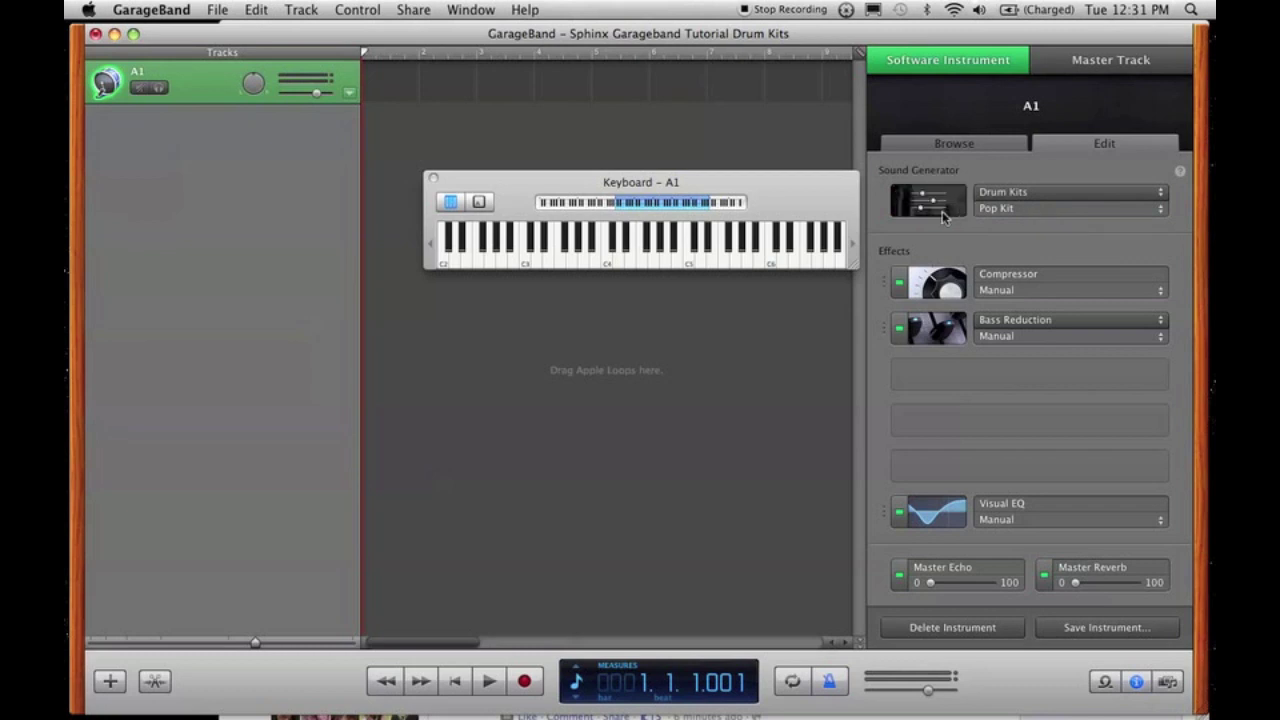
left_click(942, 212)
left_click(1001, 203)
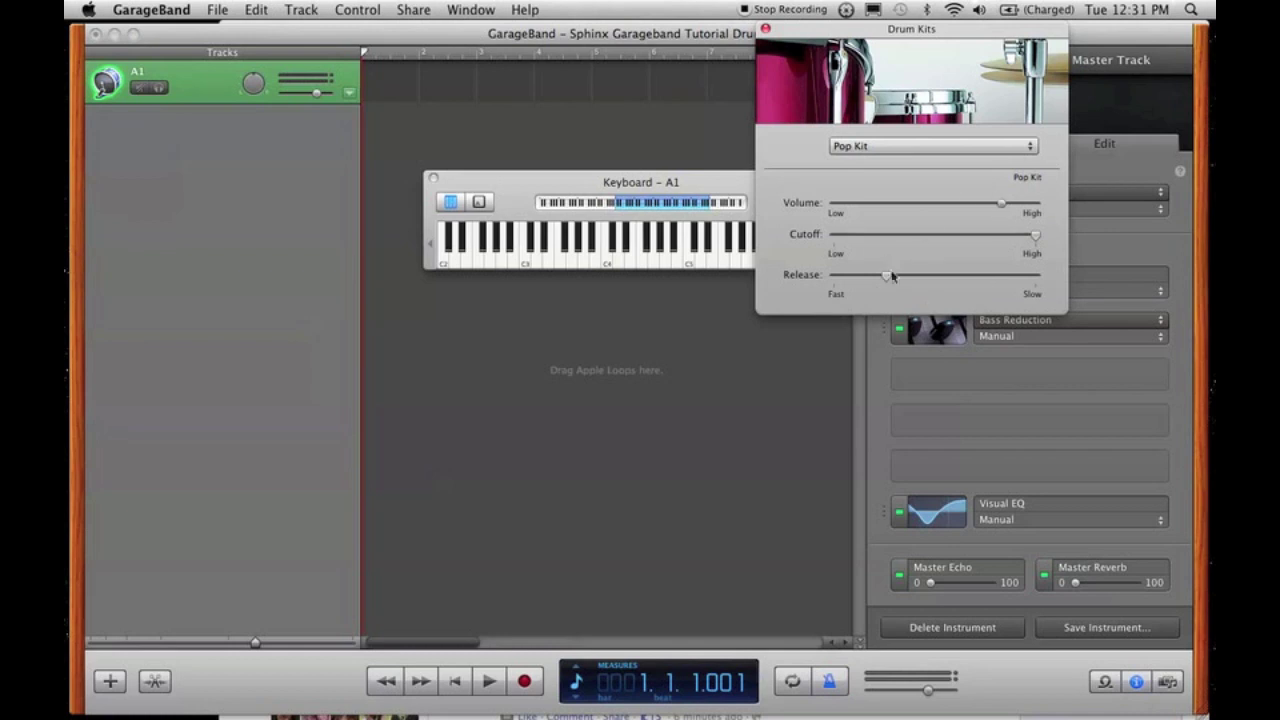
left_click(765, 28)
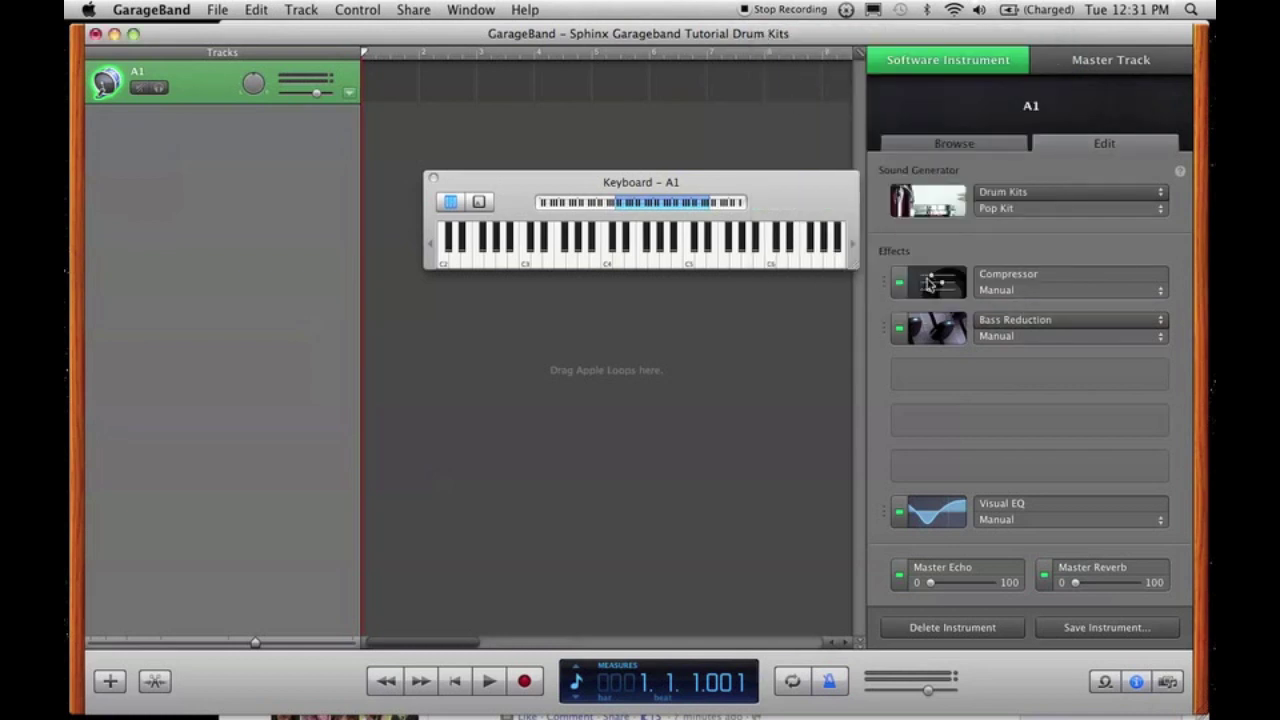
left_click(928, 285)
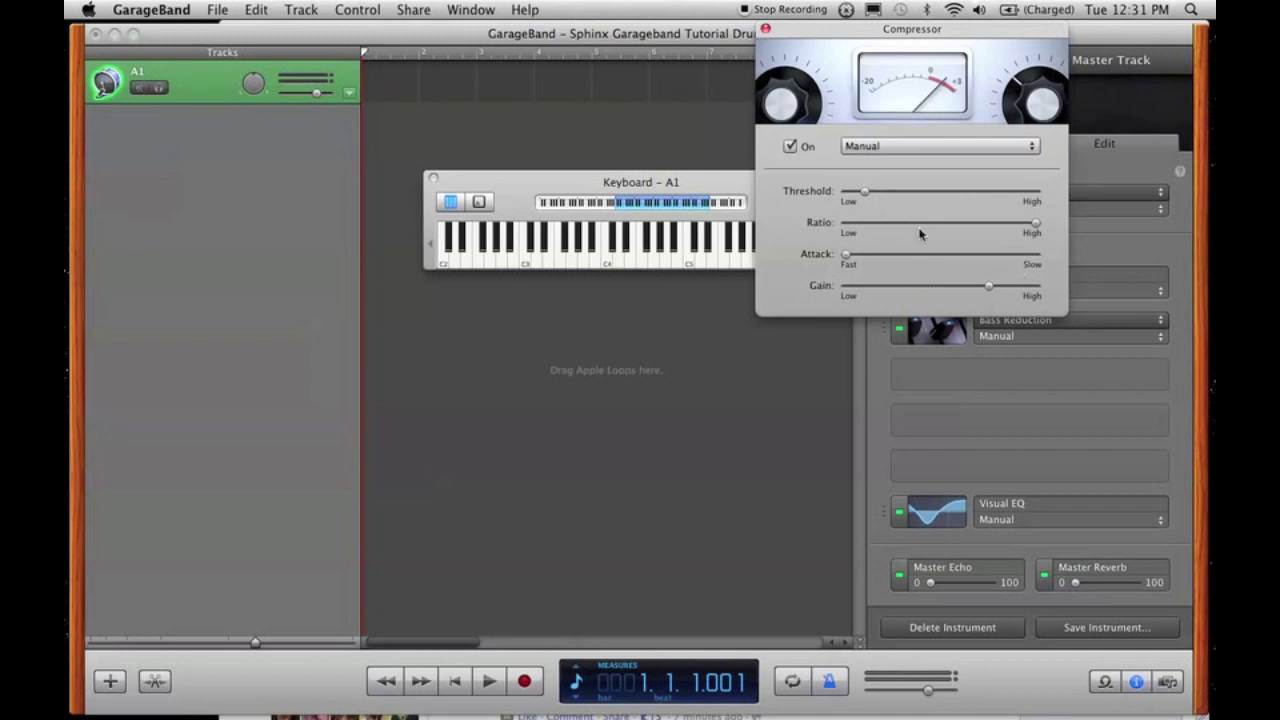
left_click(865, 195)
Create a region at the start of A1 and add sixteenth notes in score view
left_click(386, 88, "super")
double_click(378, 85)
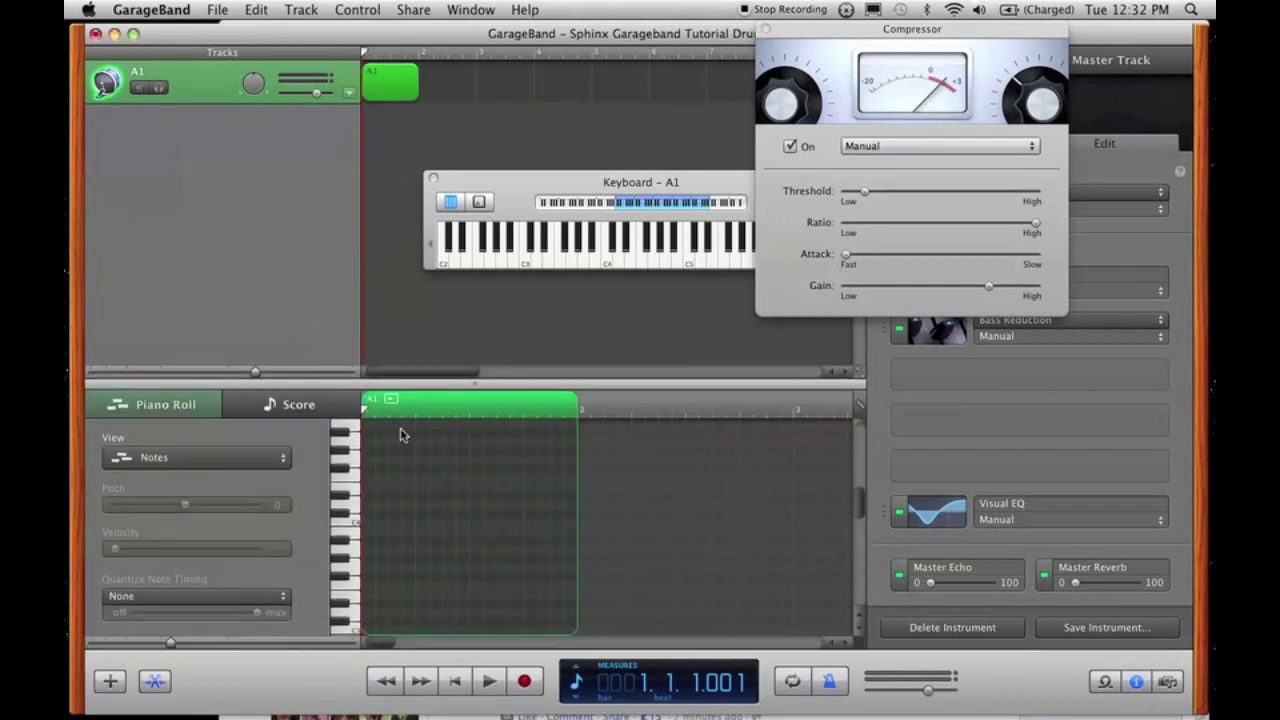
left_click(291, 406)
left_click_drag(472, 384, 471, 118)
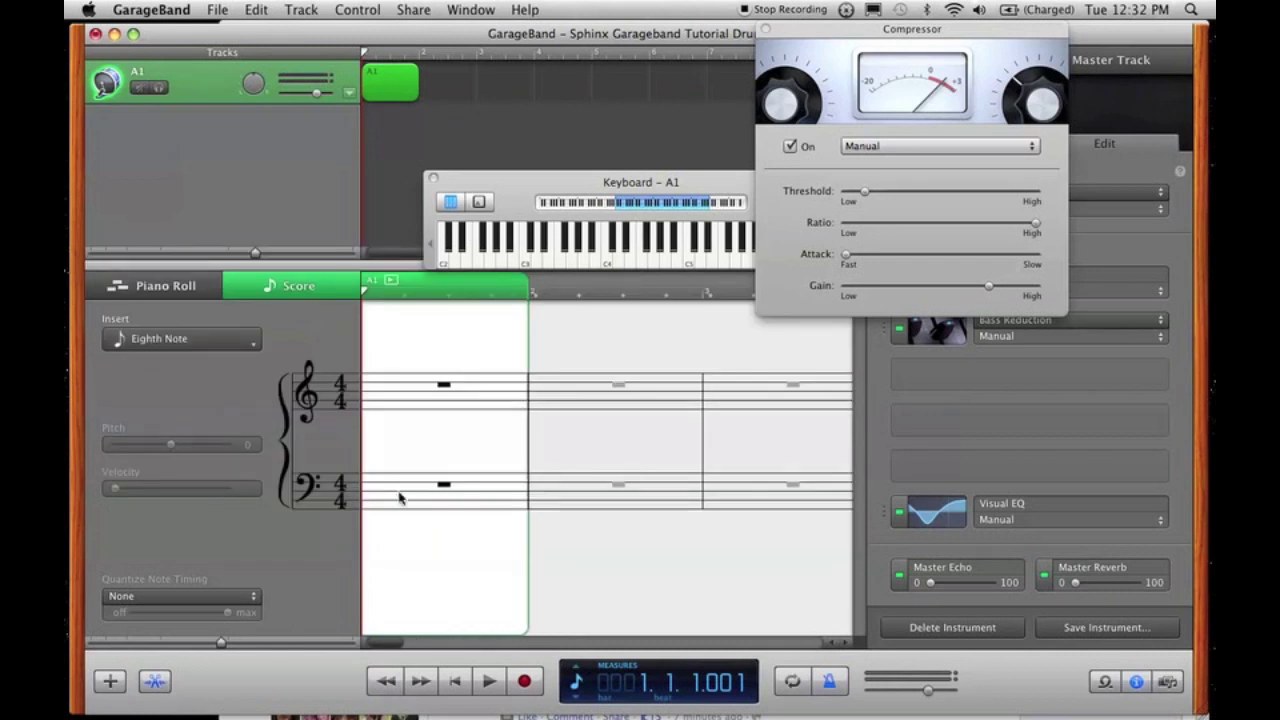
left_click(182, 338)
left_click(206, 329)
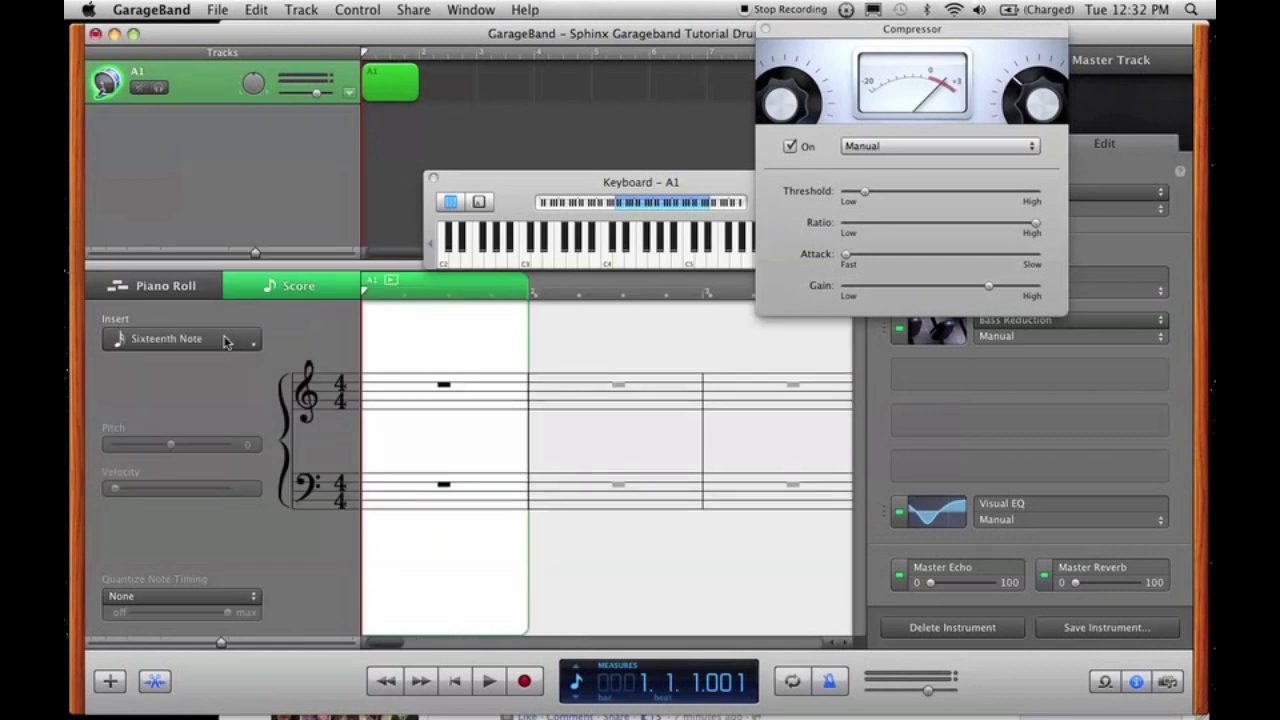
left_click(379, 527)
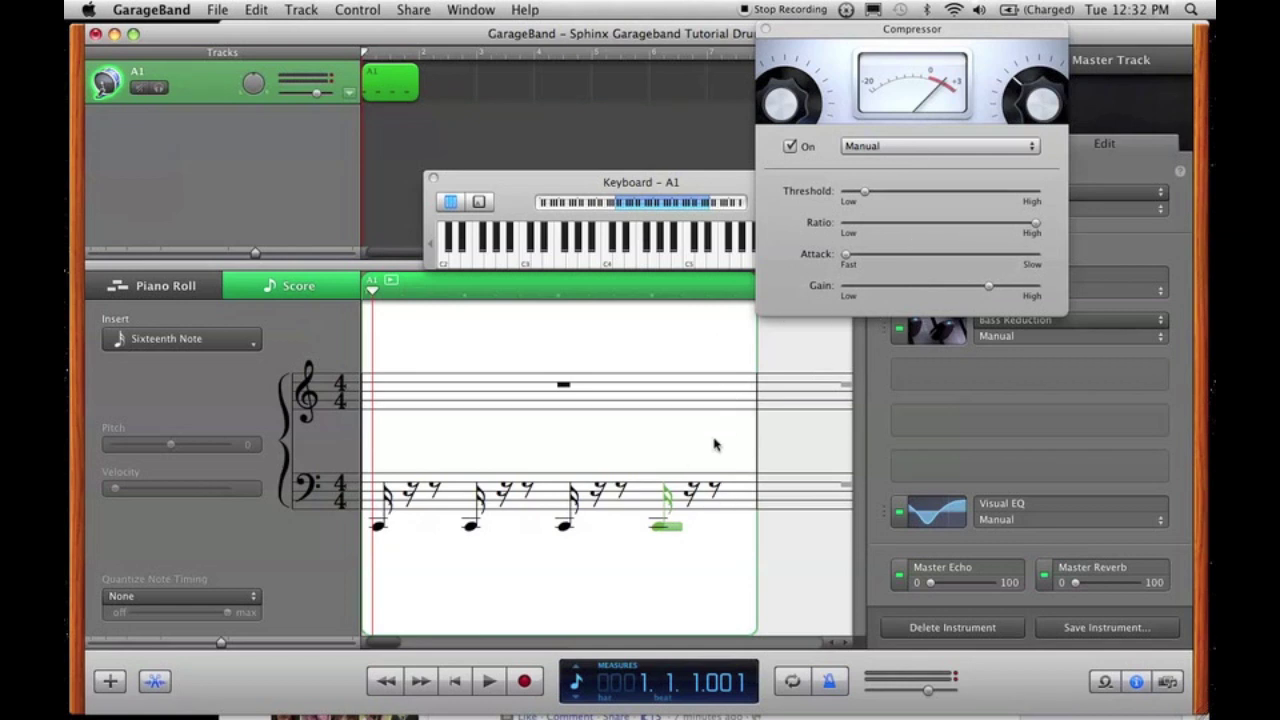
Select the four bass-staff notes and set their velocity to 103
left_click_drag(714, 551, 366, 450)
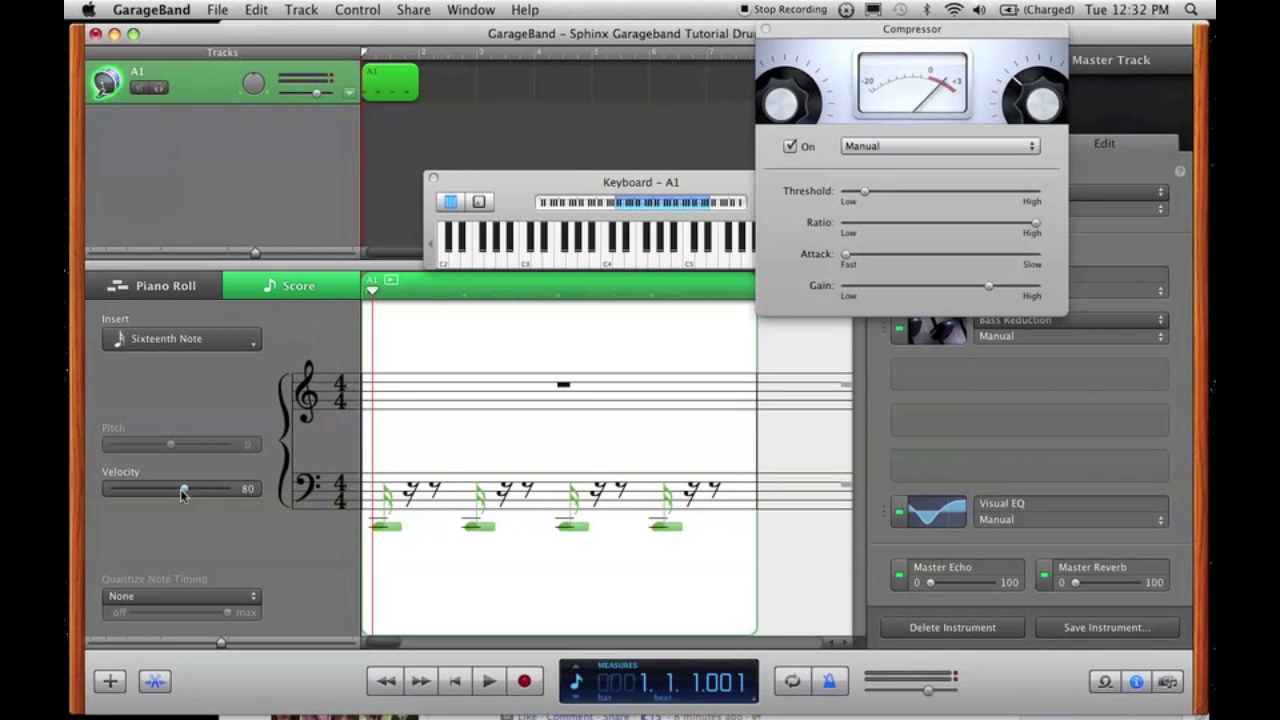
mouse_move(183, 490)
left_mouse_down()
mouse_move(119, 488)
mouse_move(184, 489)
left_mouse_up()
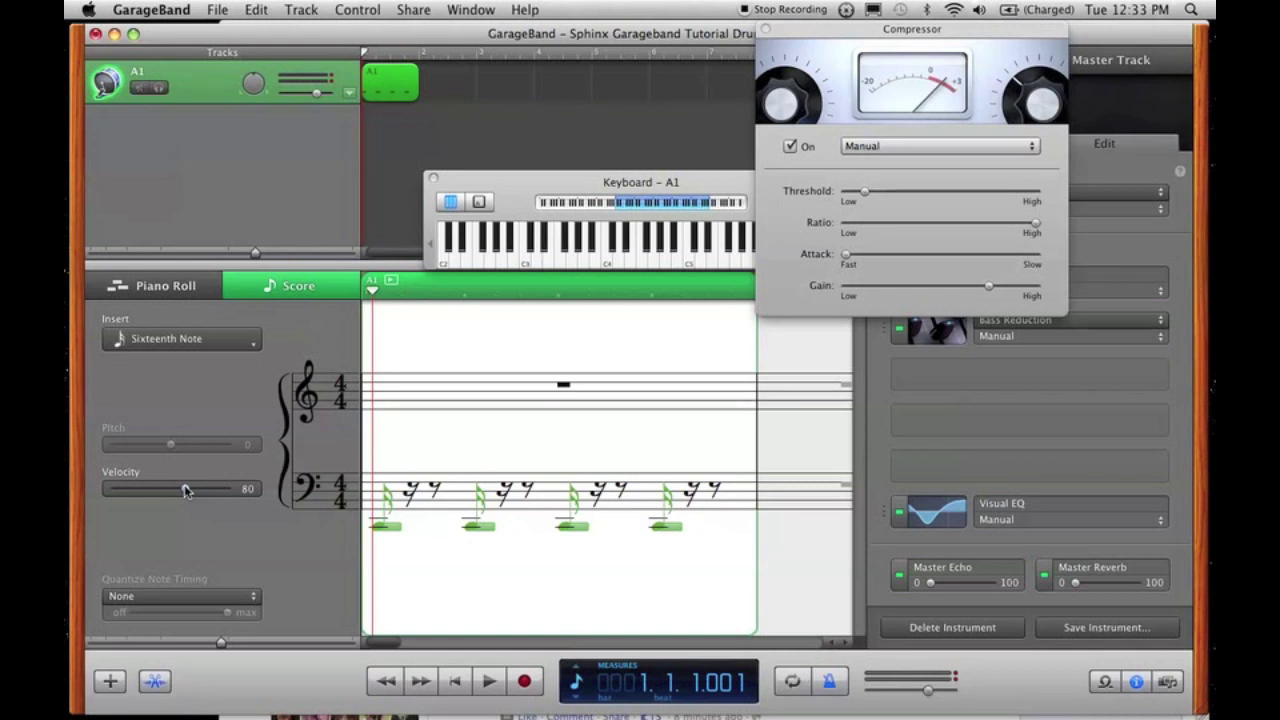
left_click_drag(184, 488, 202, 490)
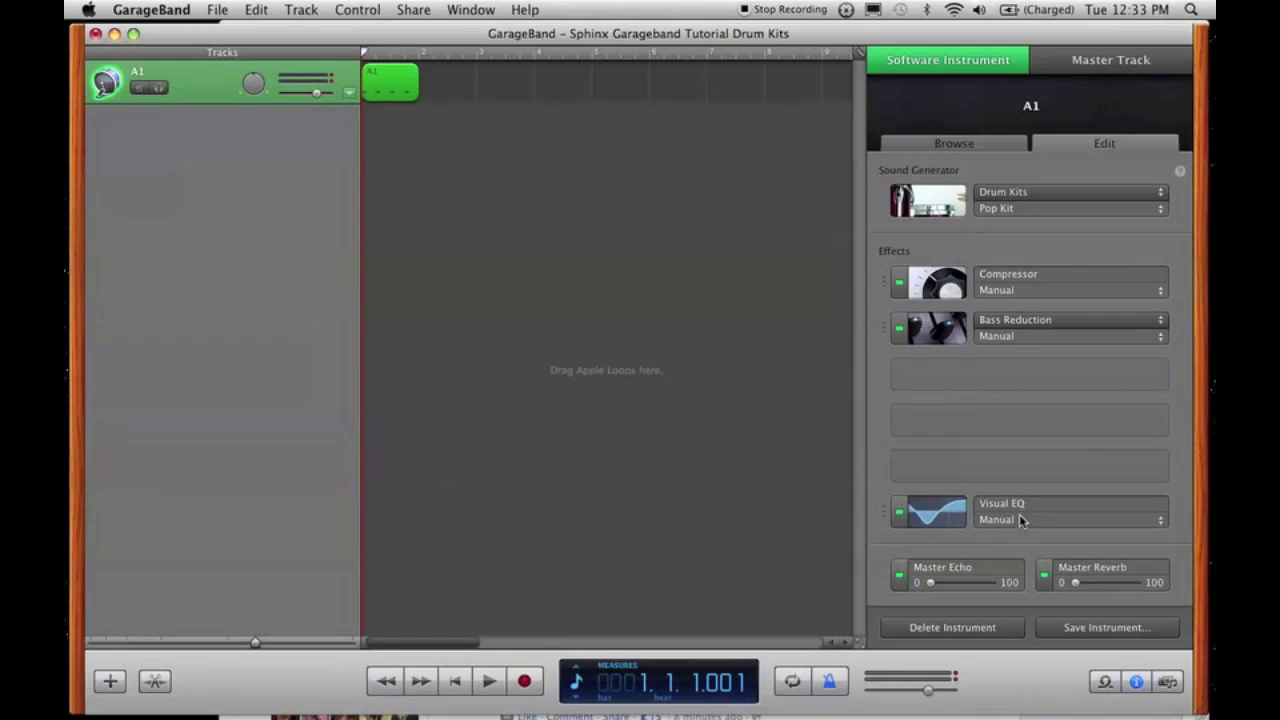
Open A1's Visual EQ, browse its presets, and leave it on Manual
left_click(955, 521)
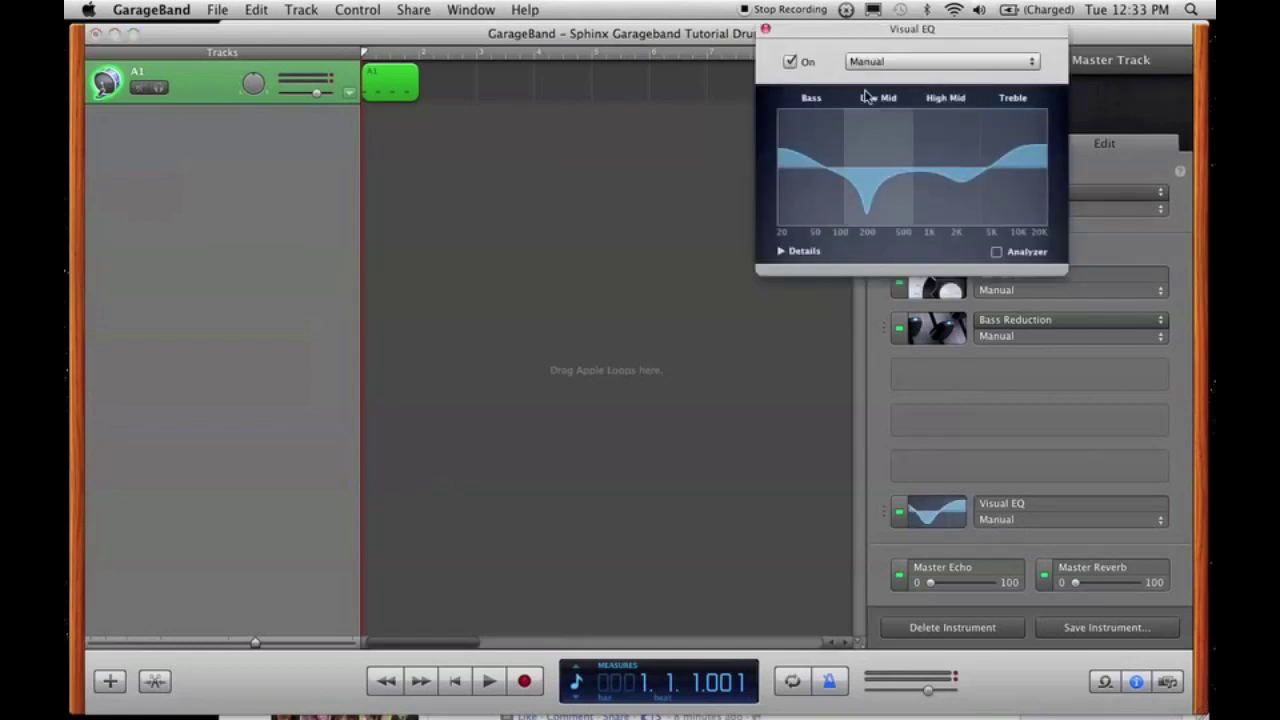
left_click_drag(902, 37, 562, 207)
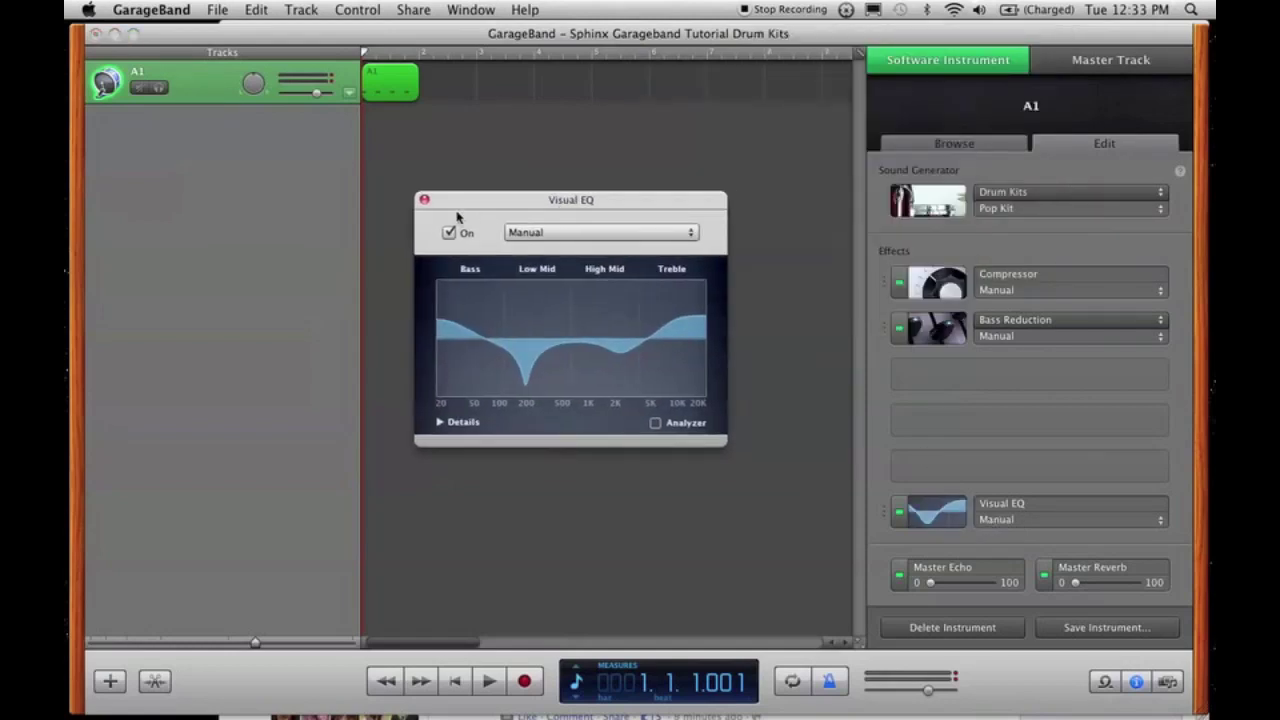
left_click(572, 238)
scroll(592, 420, "down", 6)
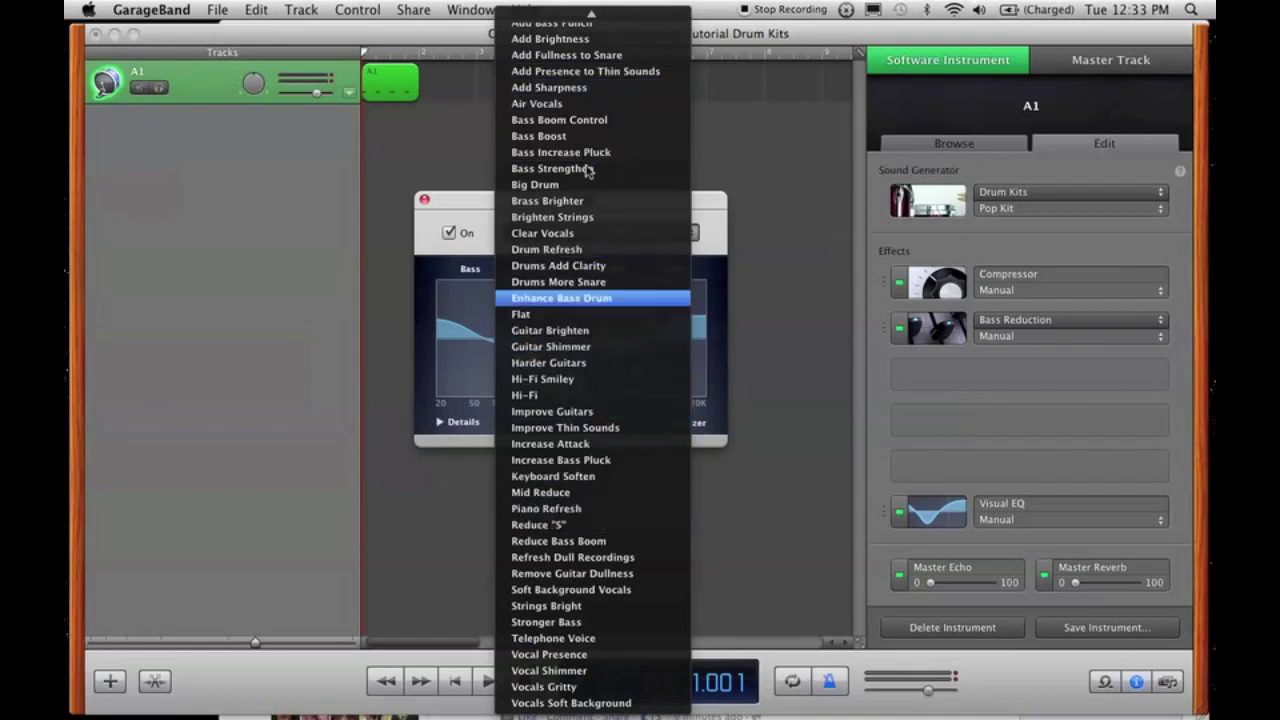
scroll(615, 80, "up", 3)
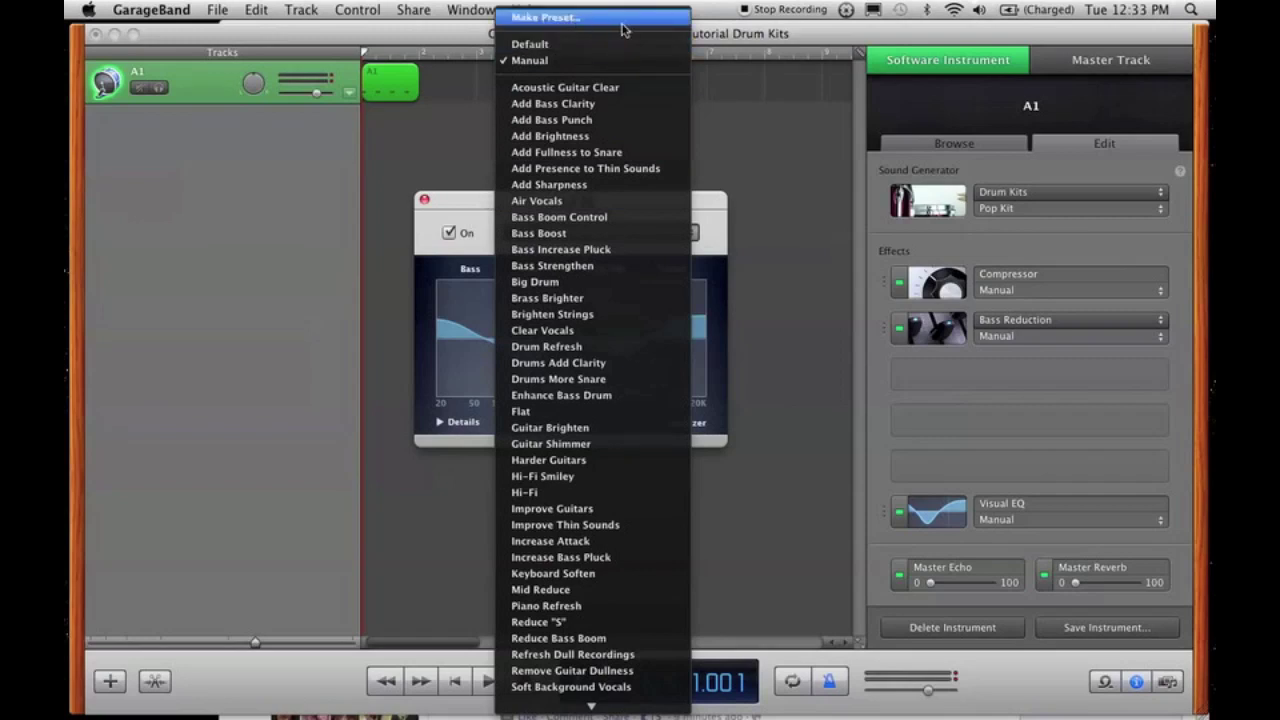
left_click(466, 200)
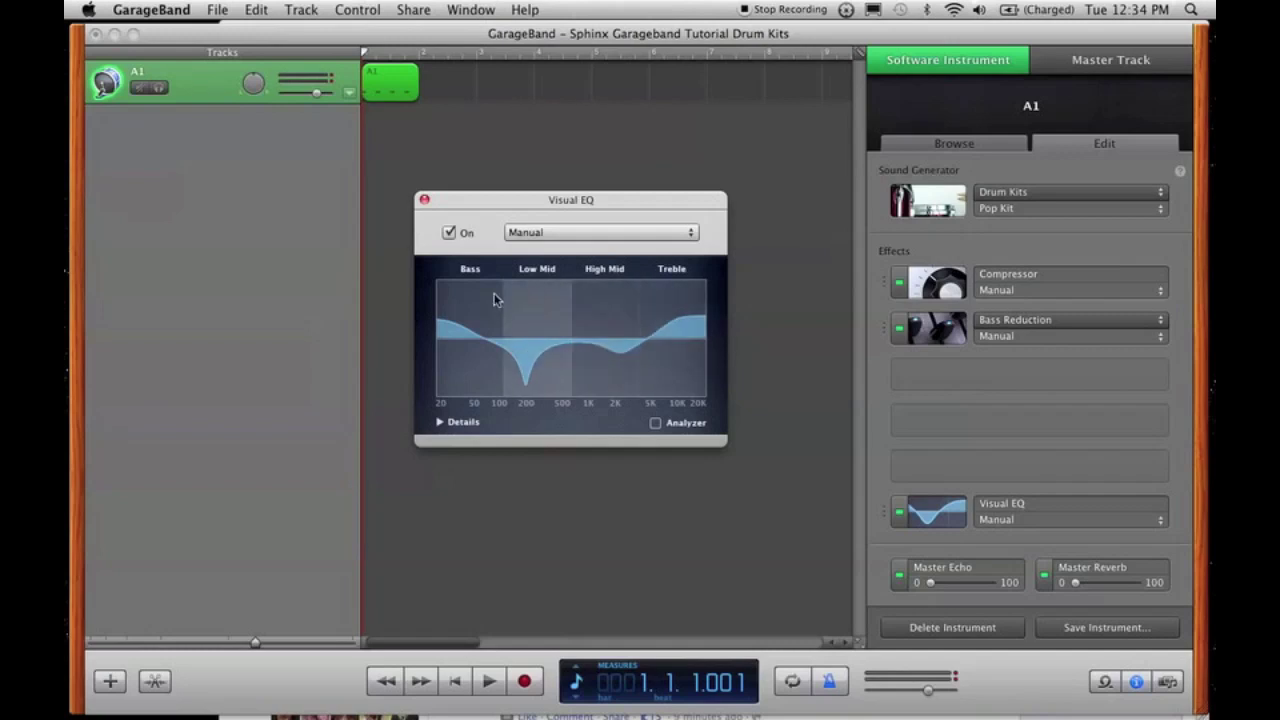
Expand Details to show A1's Visual EQ band frequency and gain values
left_click(438, 423)
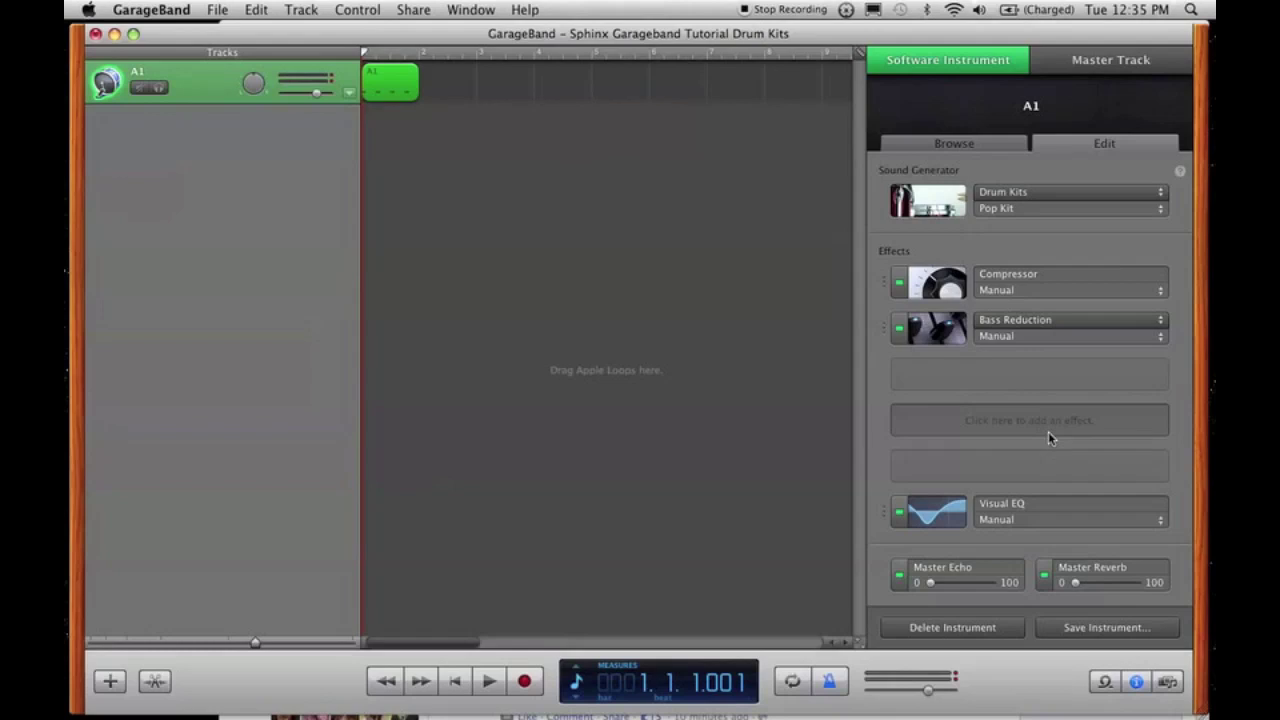
left_click(952, 340)
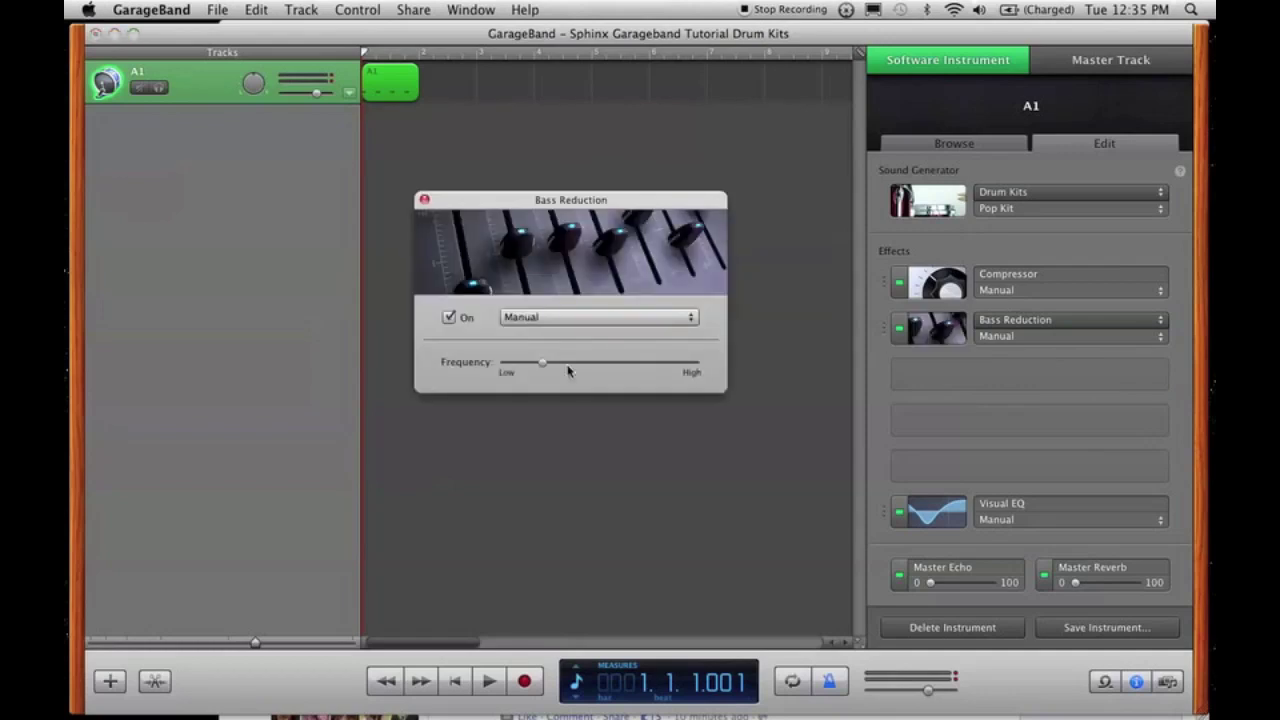
mouse_move(568, 371)
left_click(424, 199)
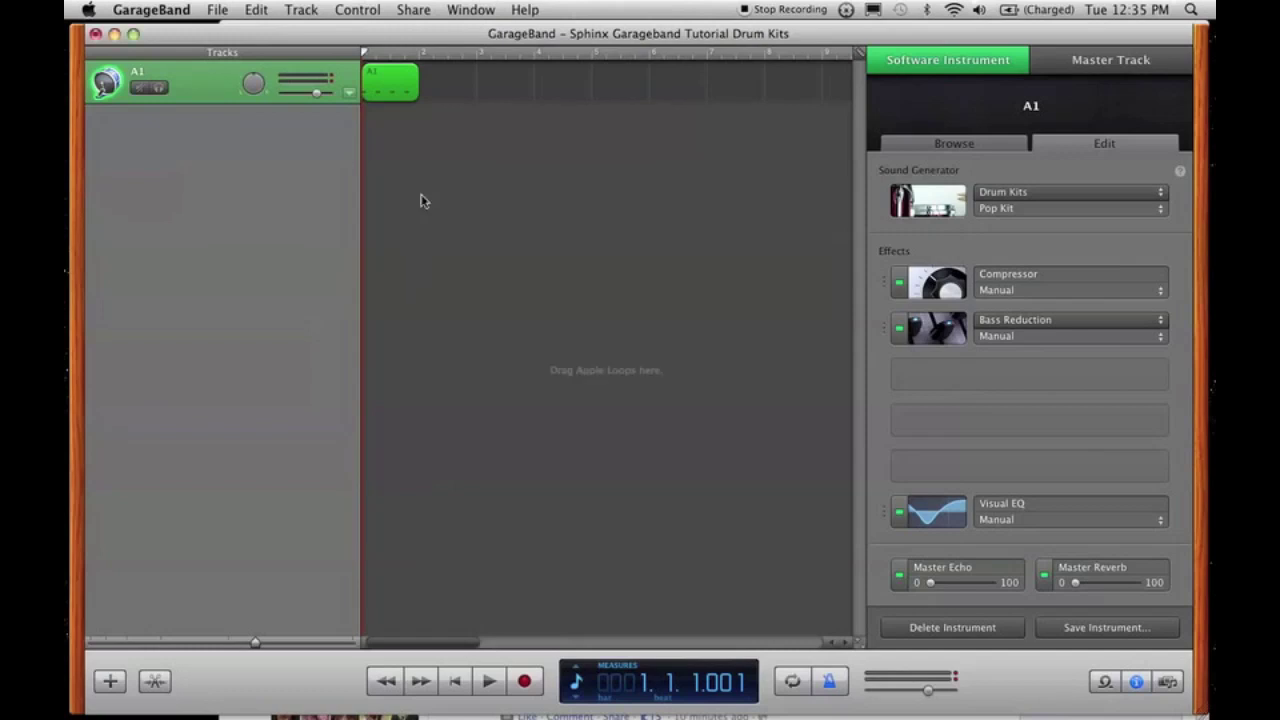
Duplicate the A1 track and load the A2 instrument onto the copy
left_click(421, 200)
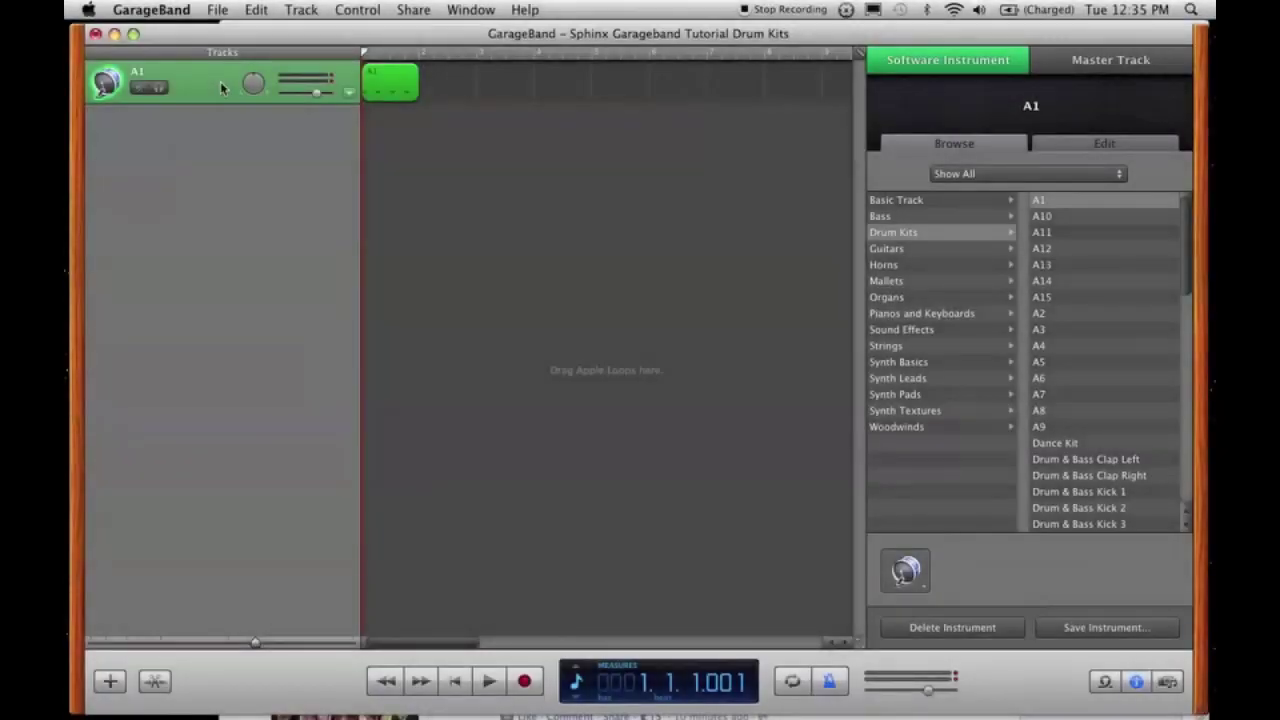
key("super+d")
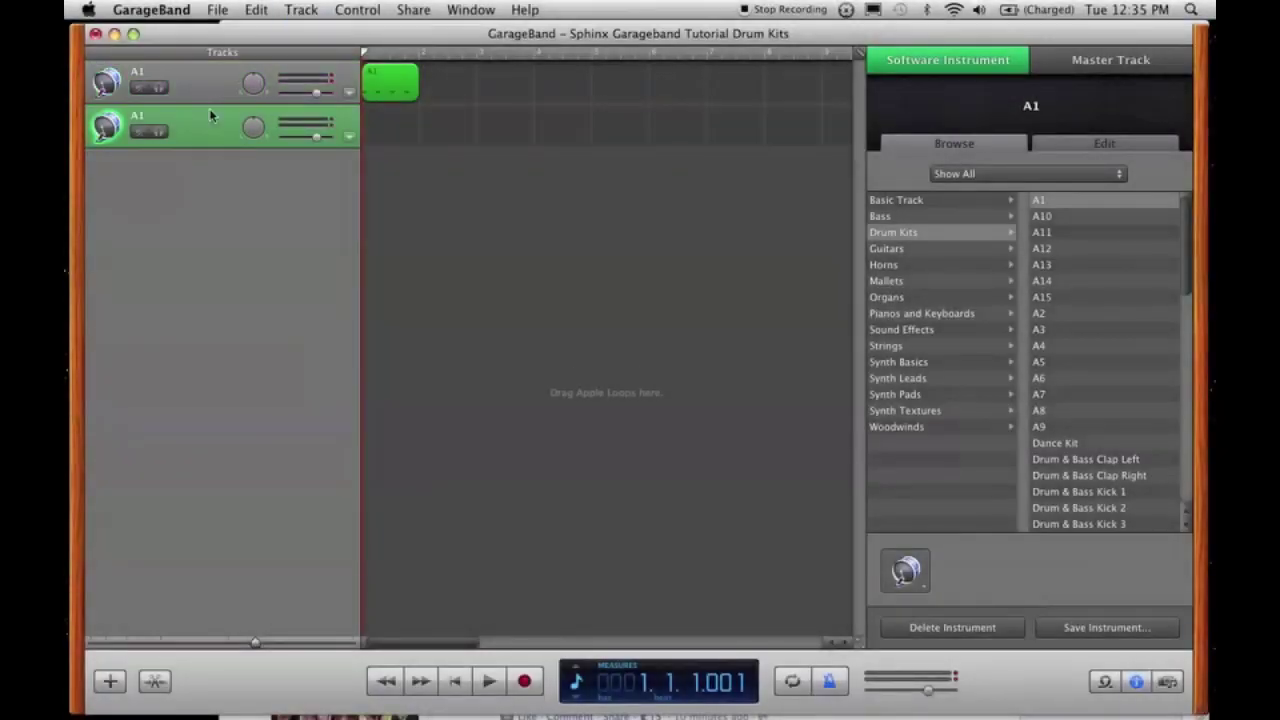
left_click(198, 123)
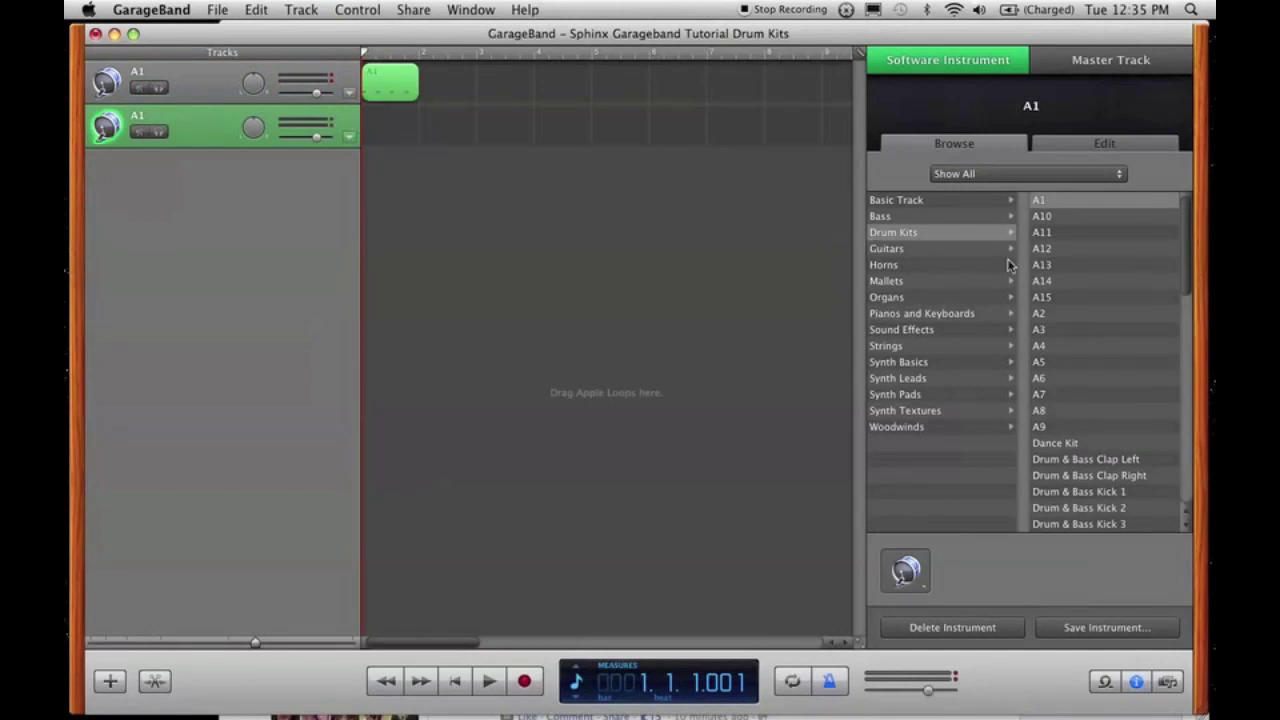
left_click(1056, 314)
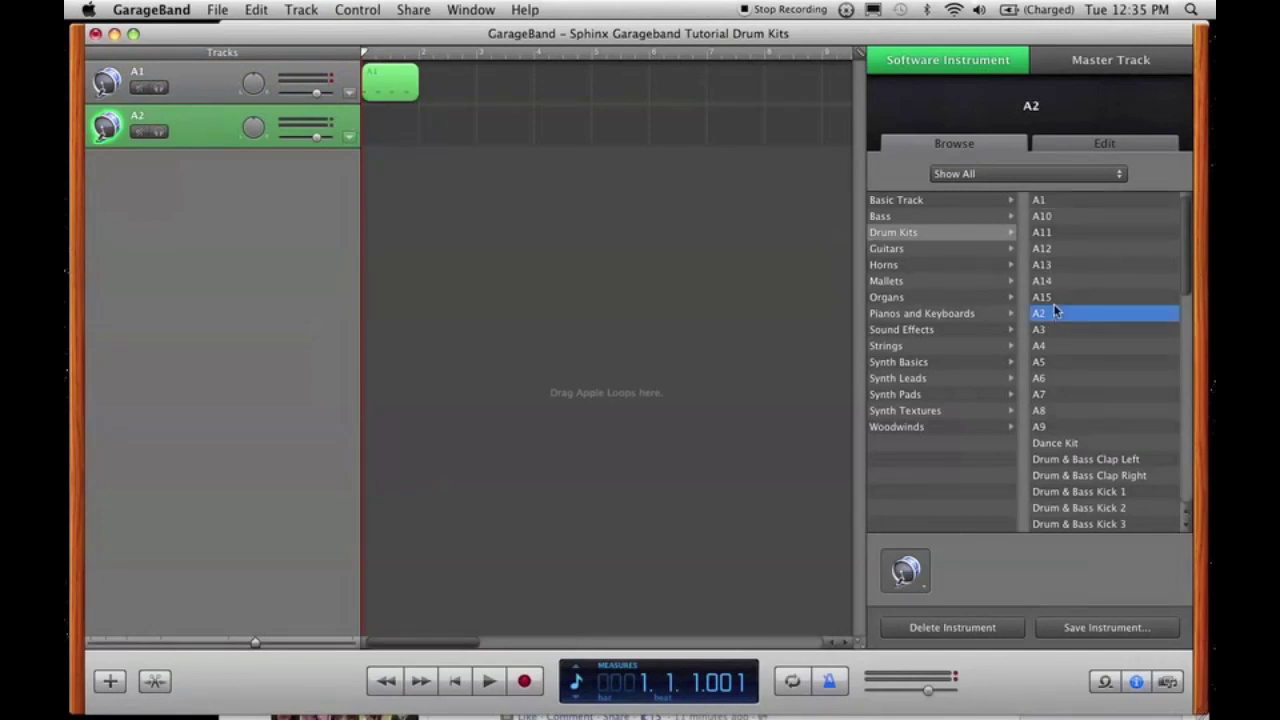
Inspect A2's Visual EQ and Compressor settings, then close the compressor
left_click(1103, 145)
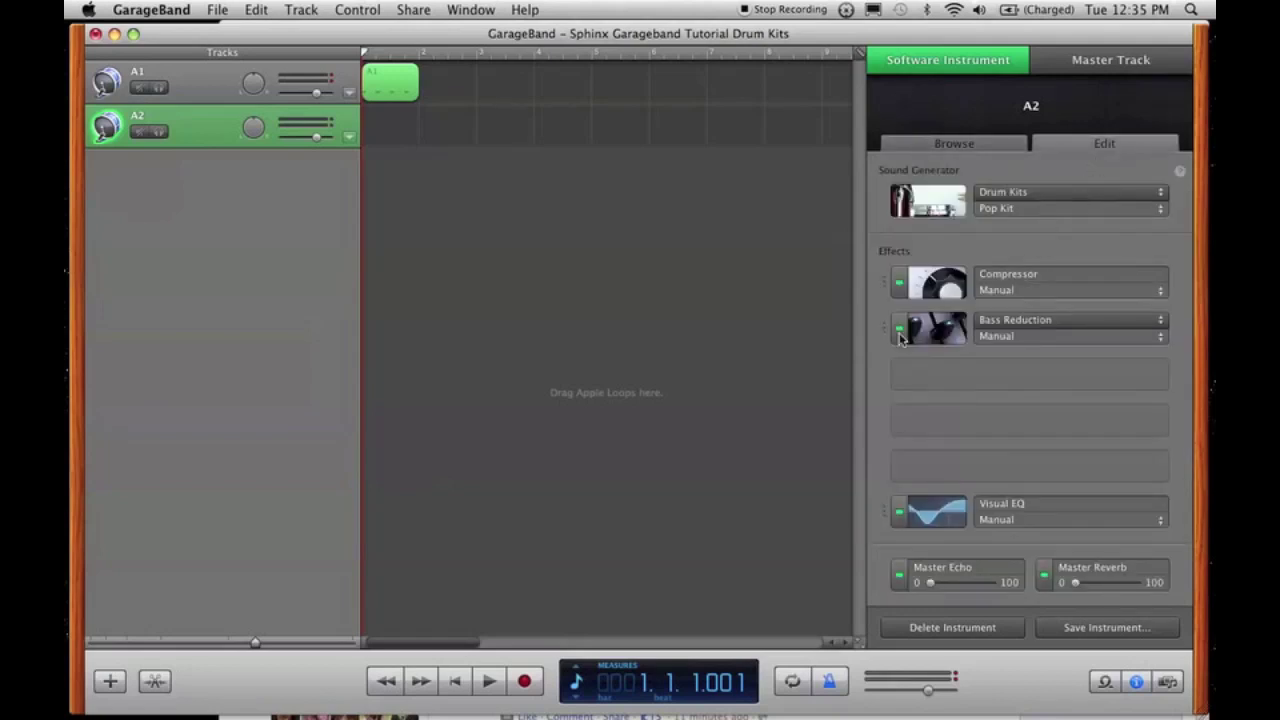
left_click(937, 512)
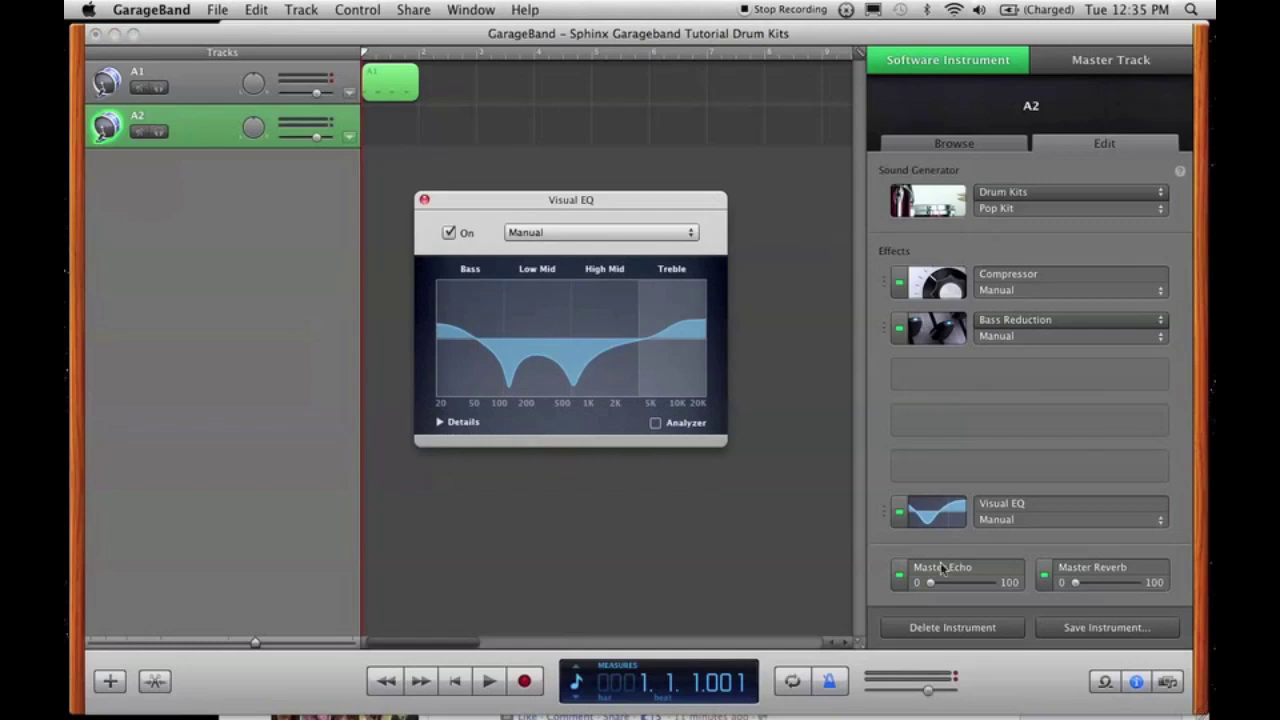
left_click(938, 297)
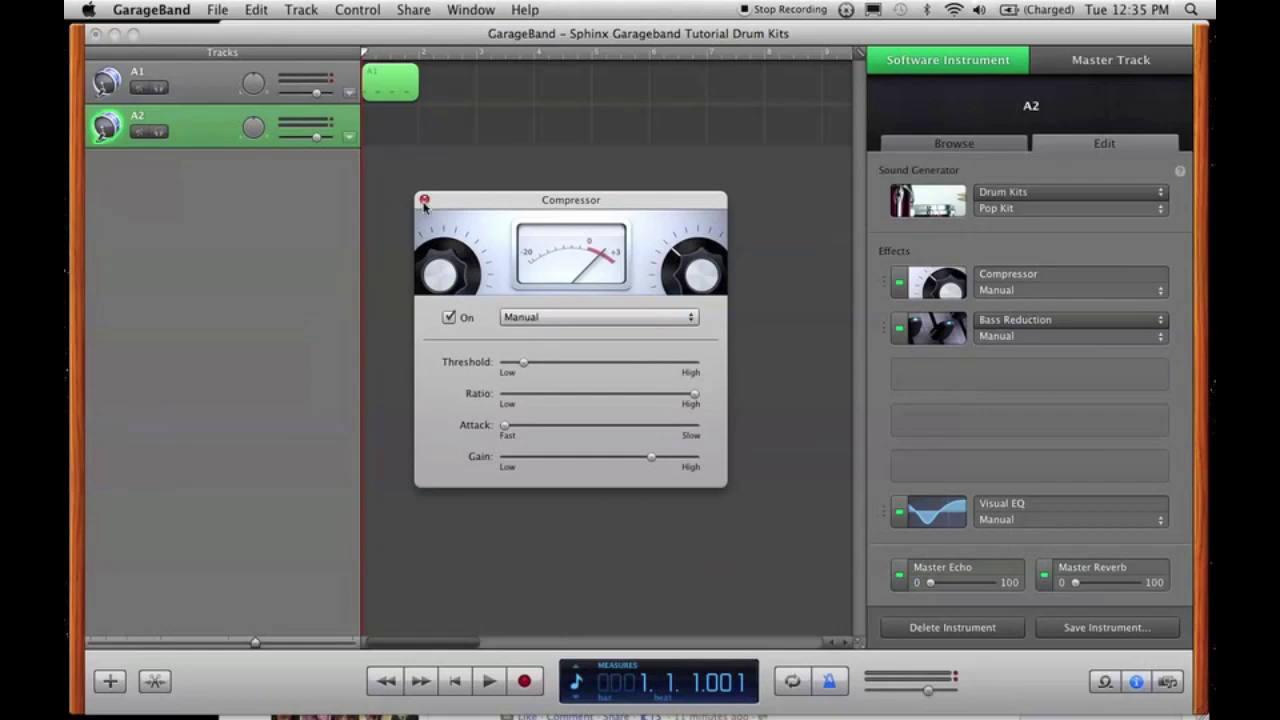
left_click(424, 200)
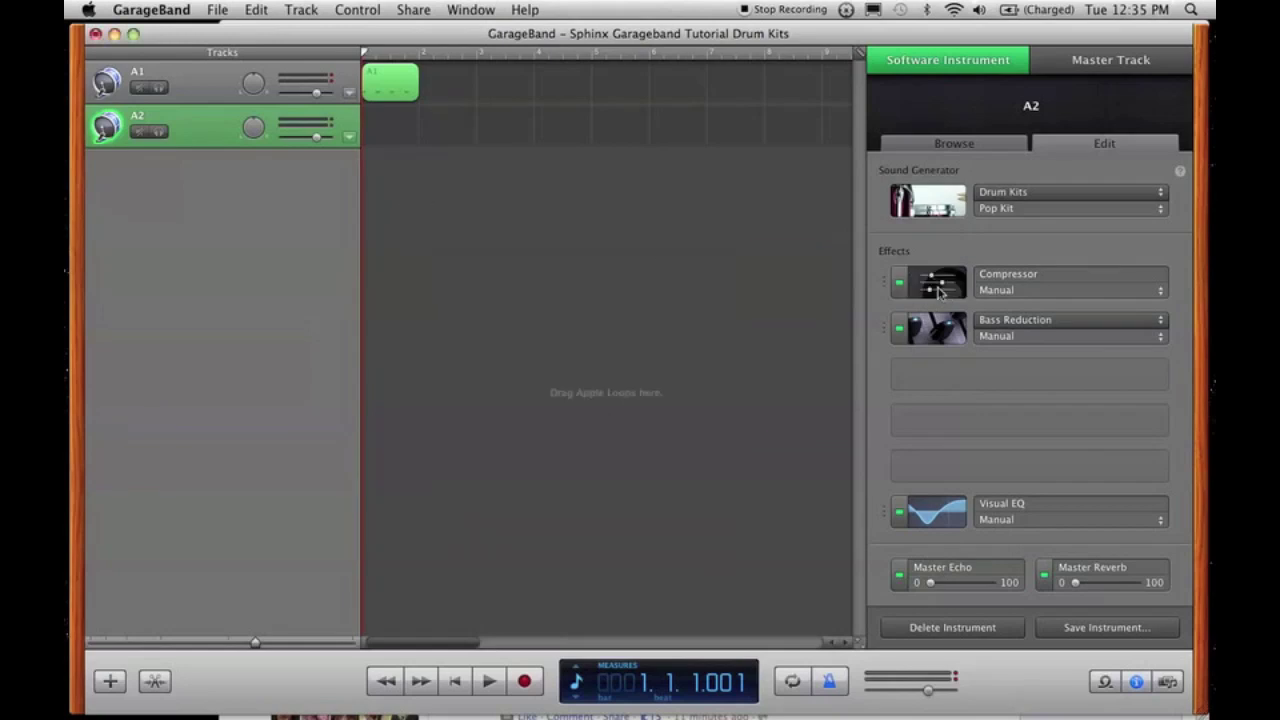
Show A2's EQ band values: 46 Hz +8.0, 126 Hz −24.0, 670 Hz −24.0, 7100 Hz +9.5
left_click(957, 530)
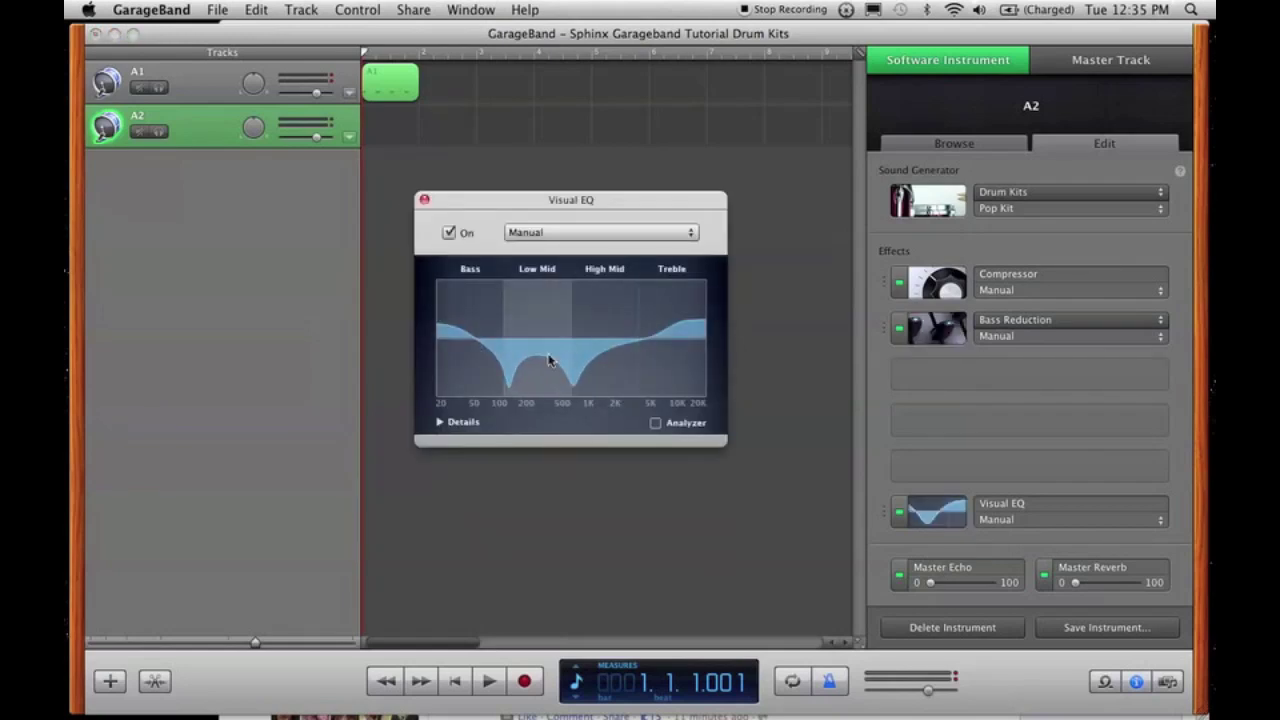
left_click(439, 422)
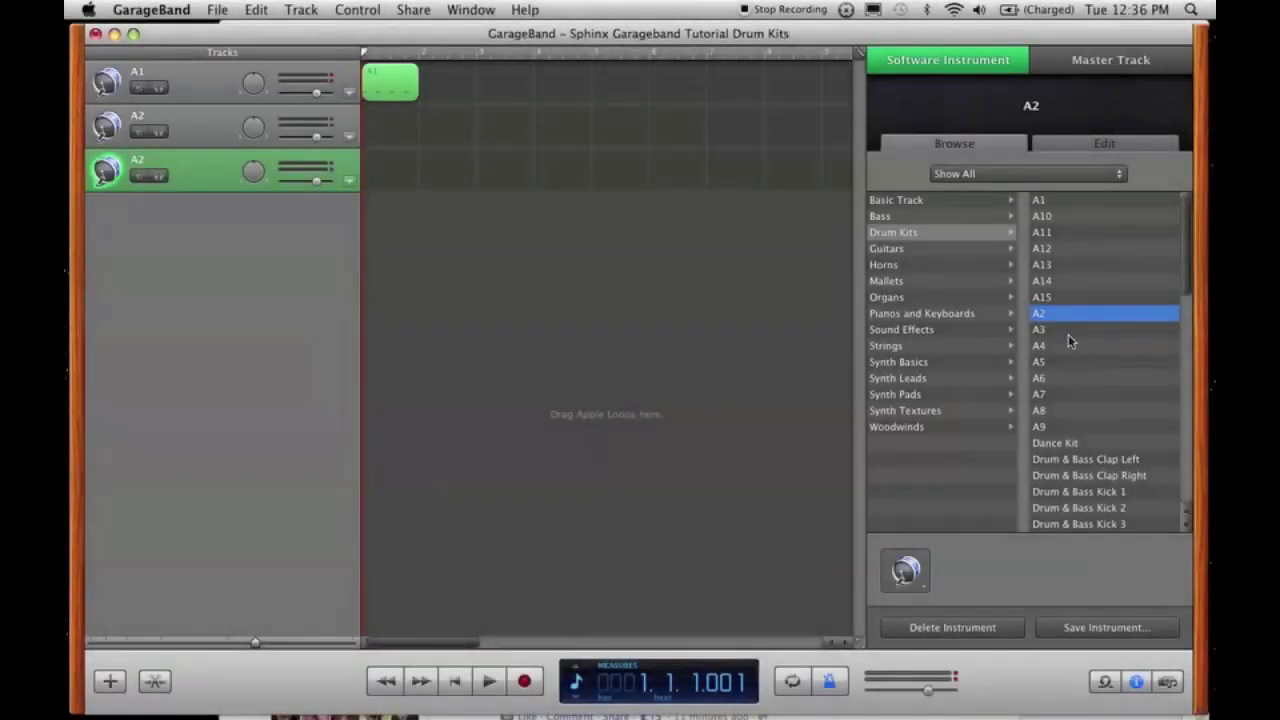
Load the A3 Jazz Kit instrument onto the third track and open its Compressor settings
left_click(1068, 331)
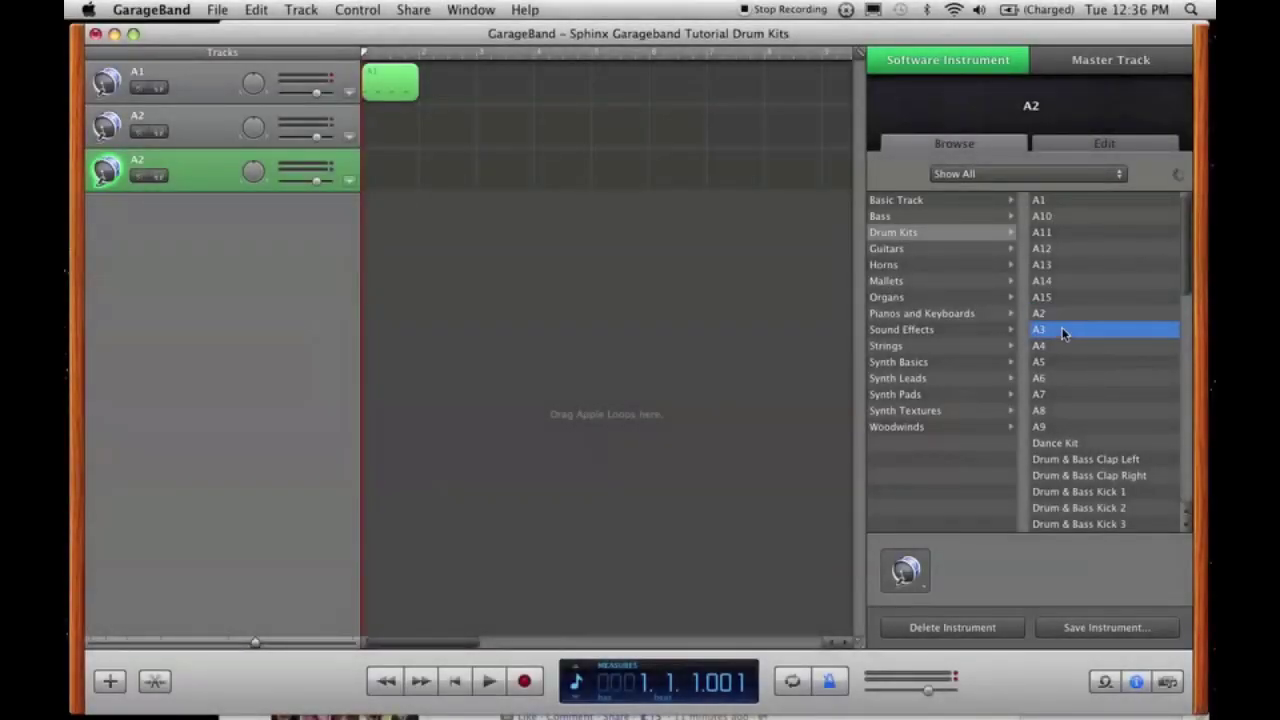
left_click(1080, 143)
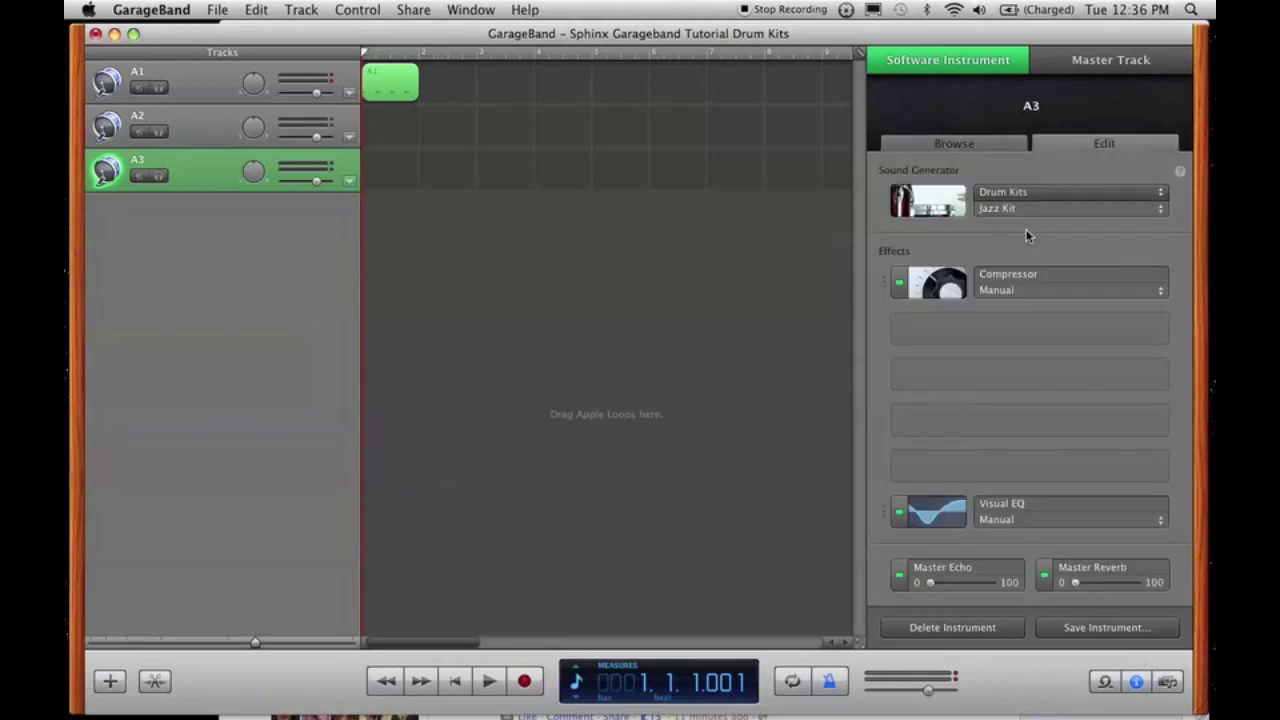
left_click(940, 289)
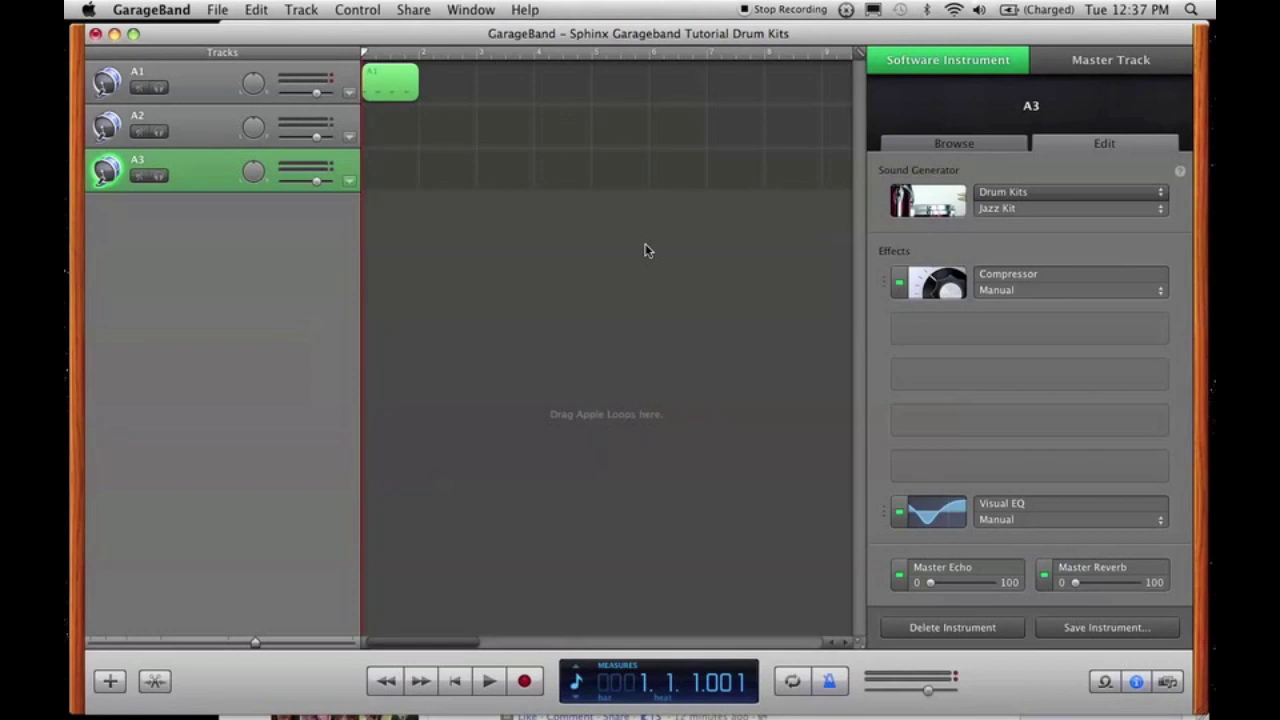
Duplicate A3 into a fourth track loaded with A4 Techno Kit, checking its kit and Compressor settings
key("super+d")
left_click(1040, 345)
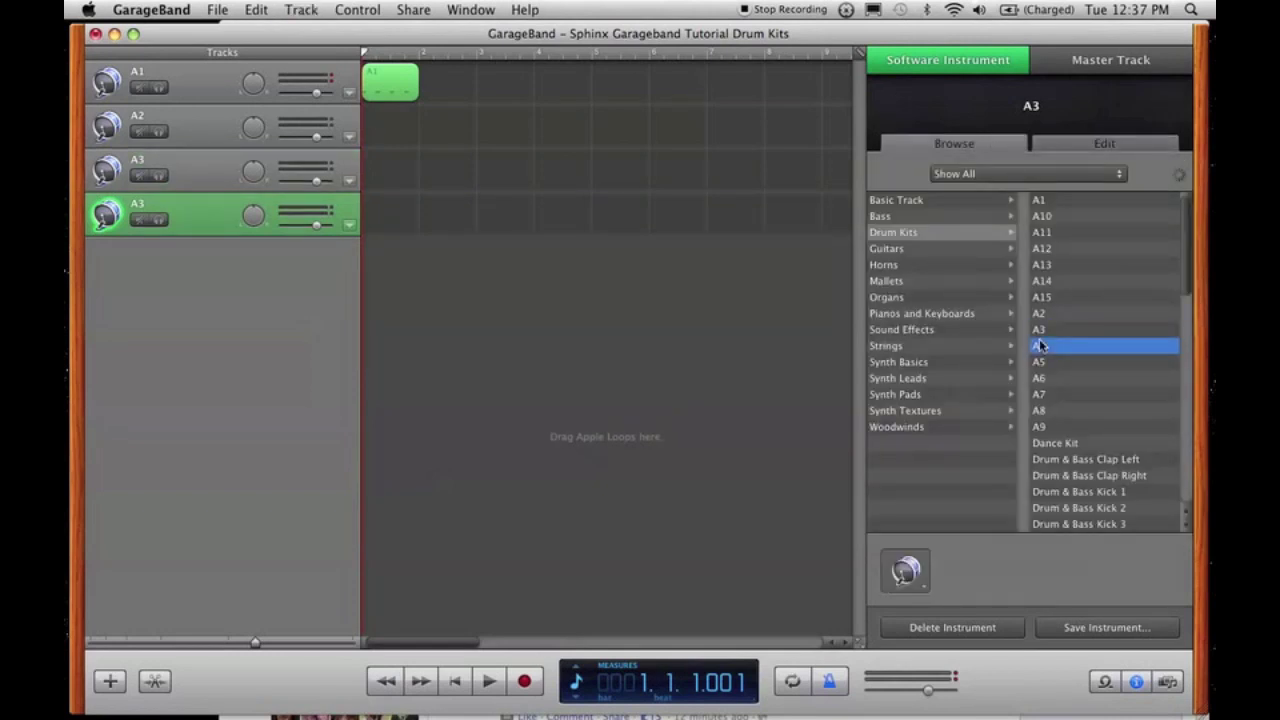
left_click(1104, 144)
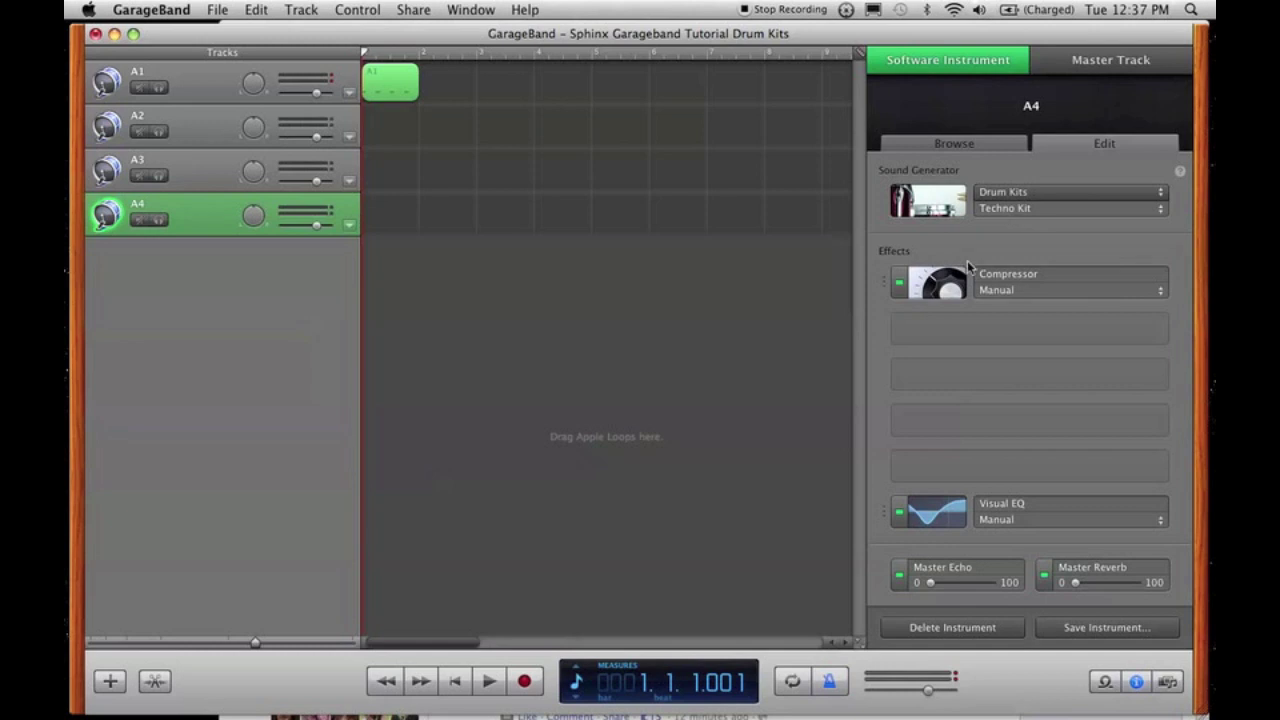
left_click(951, 210)
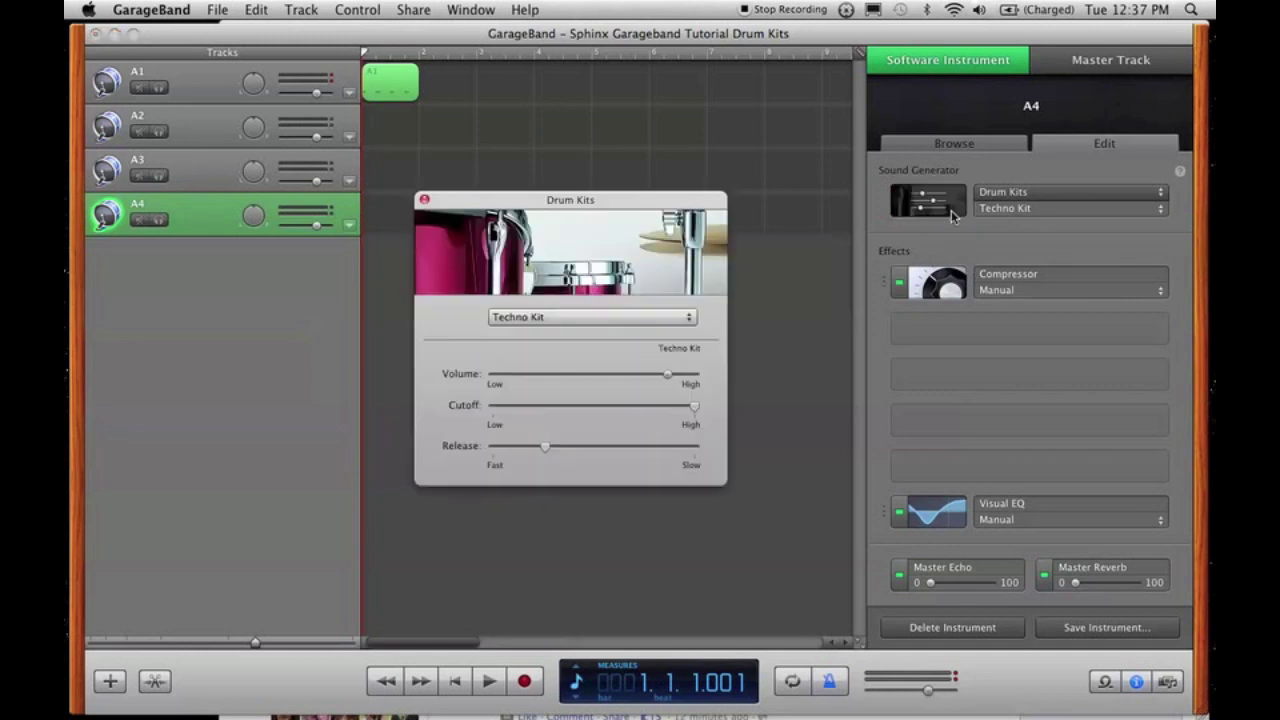
left_click(424, 200)
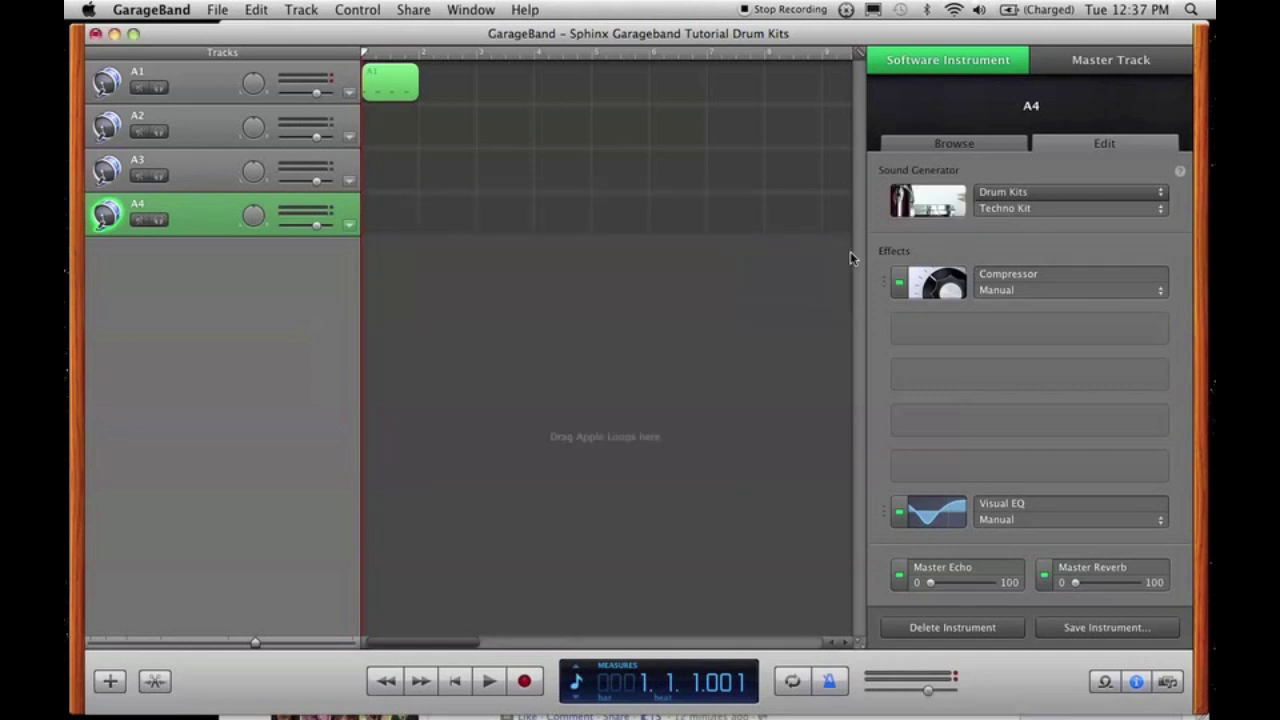
left_click(937, 282)
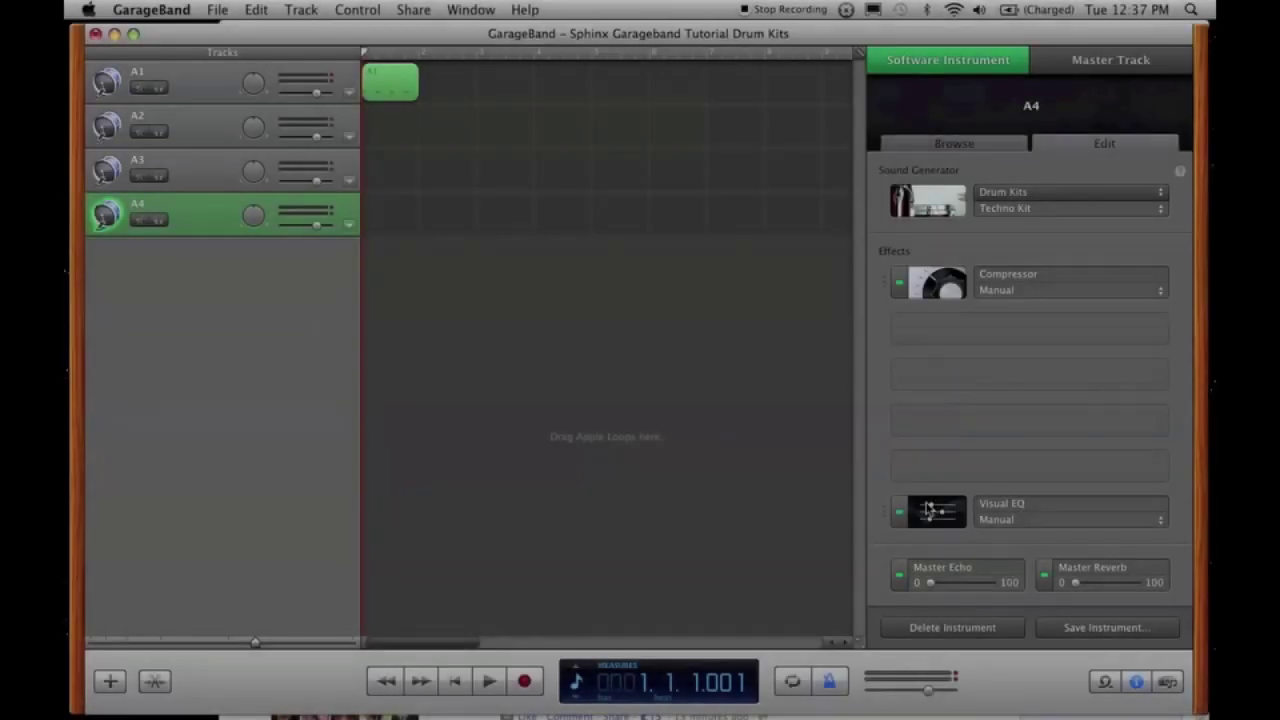
Show A4's Visual EQ band values: 375 Hz −7.5 dB, 660 and 780 Hz −24 dB, 5700 Hz +24 dB
left_click(928, 510)
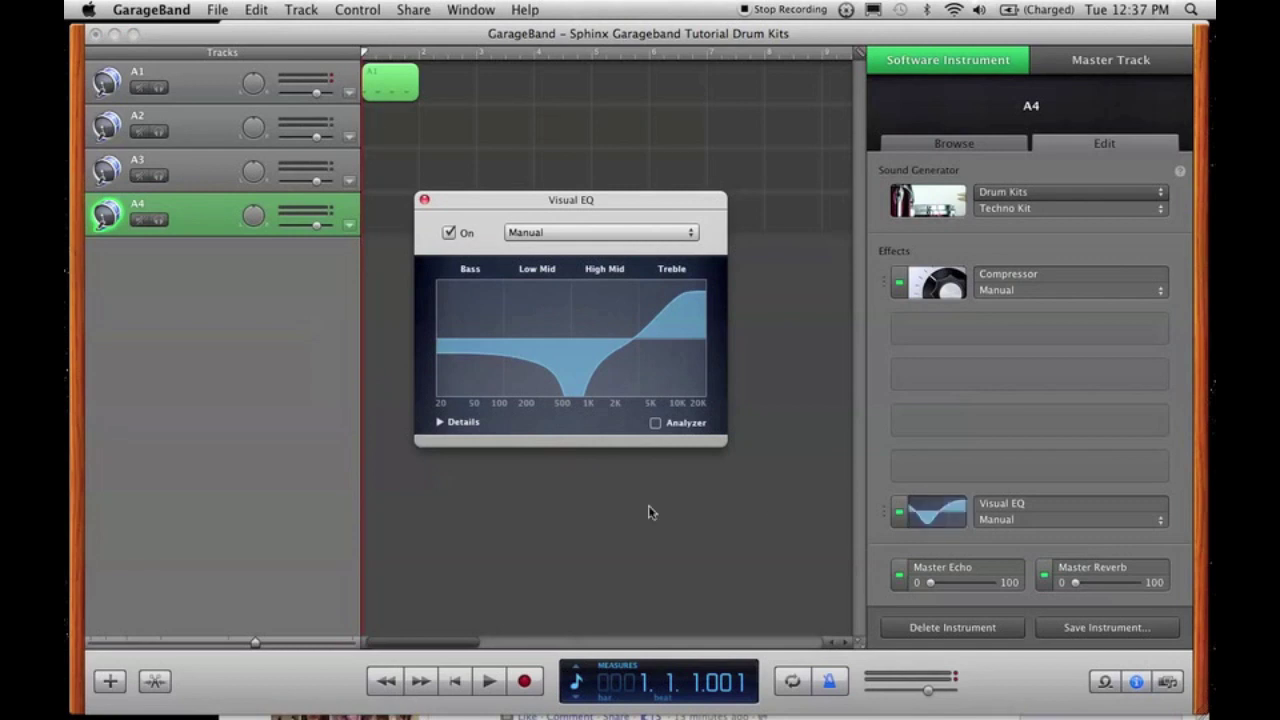
left_click(439, 422)
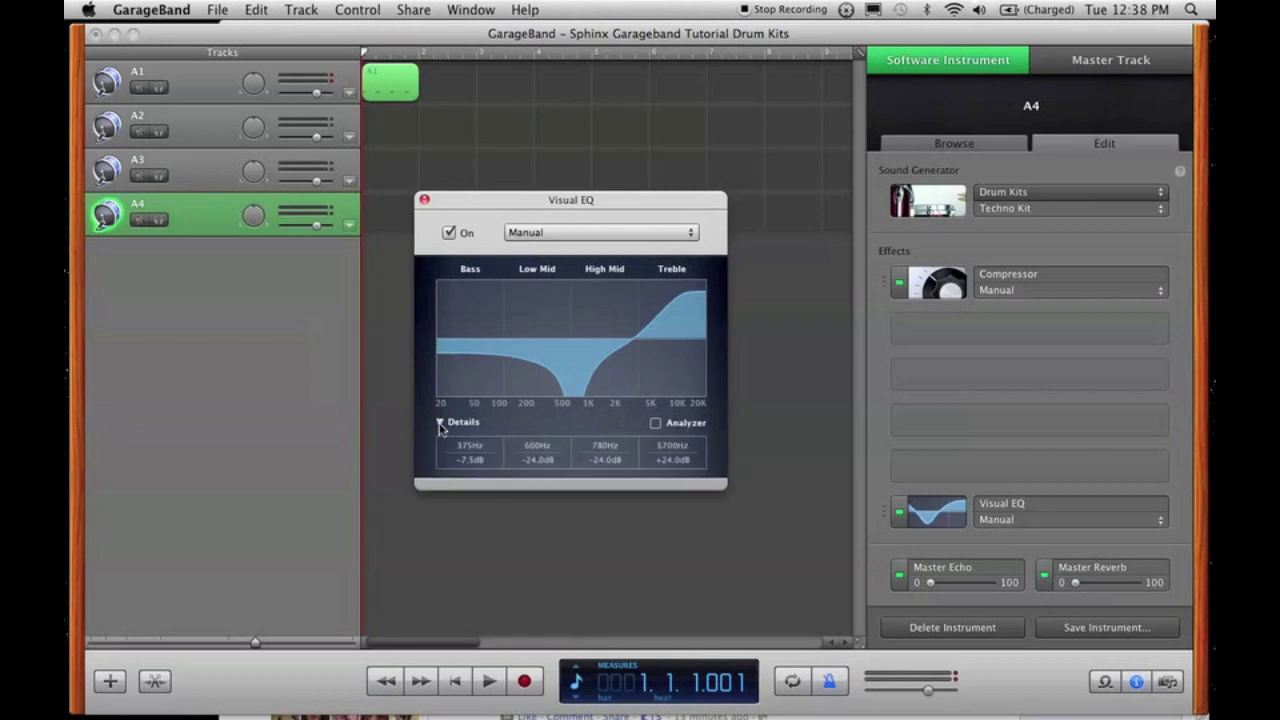